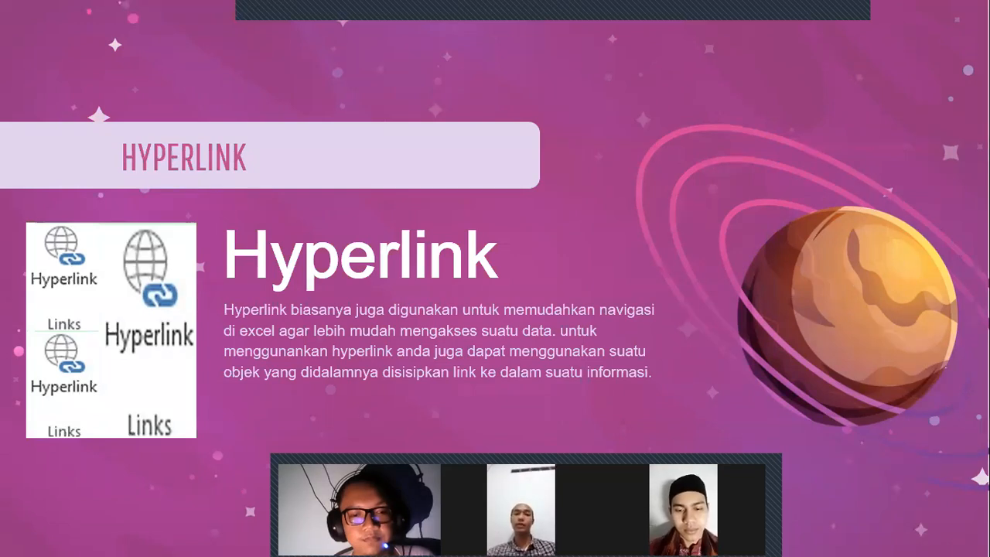
key(Right)
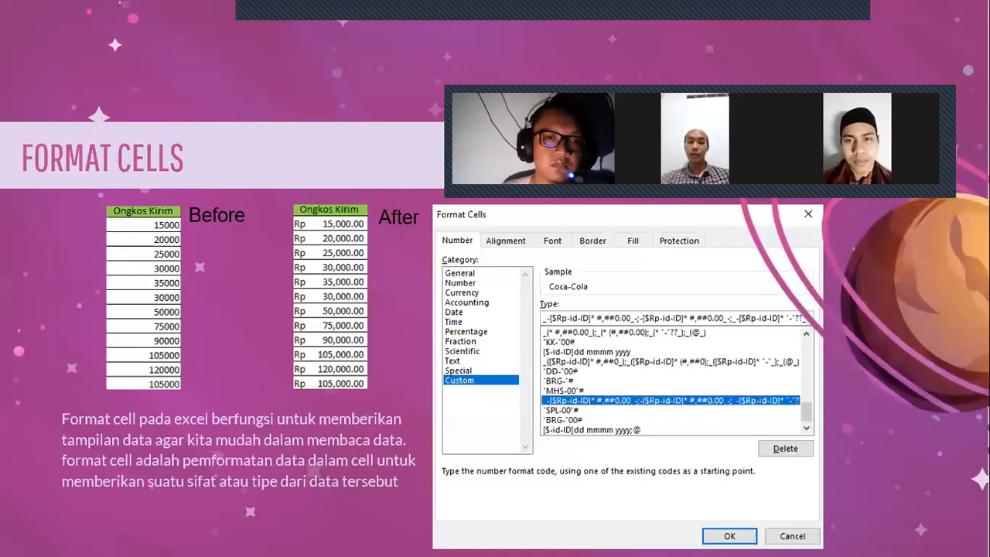
key(Right)
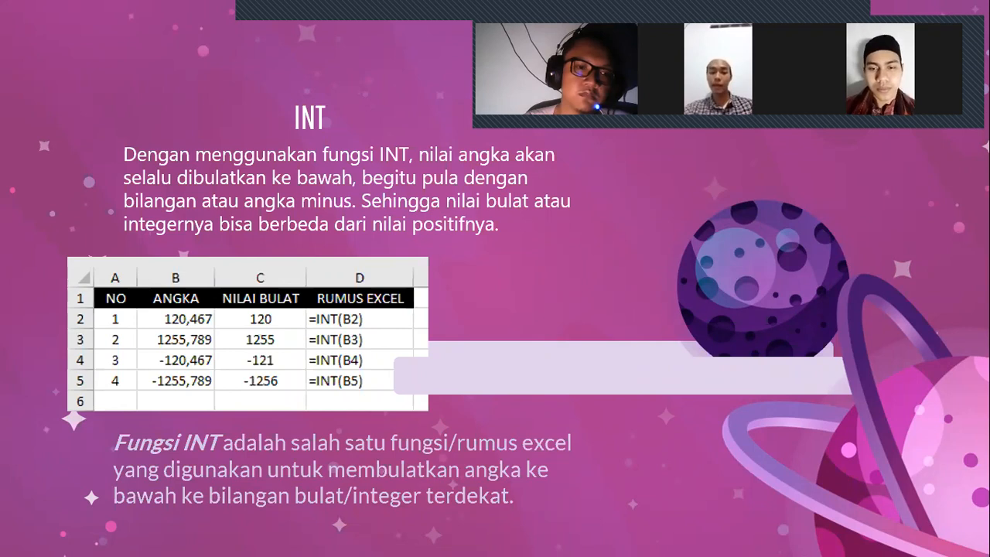
key(Right)
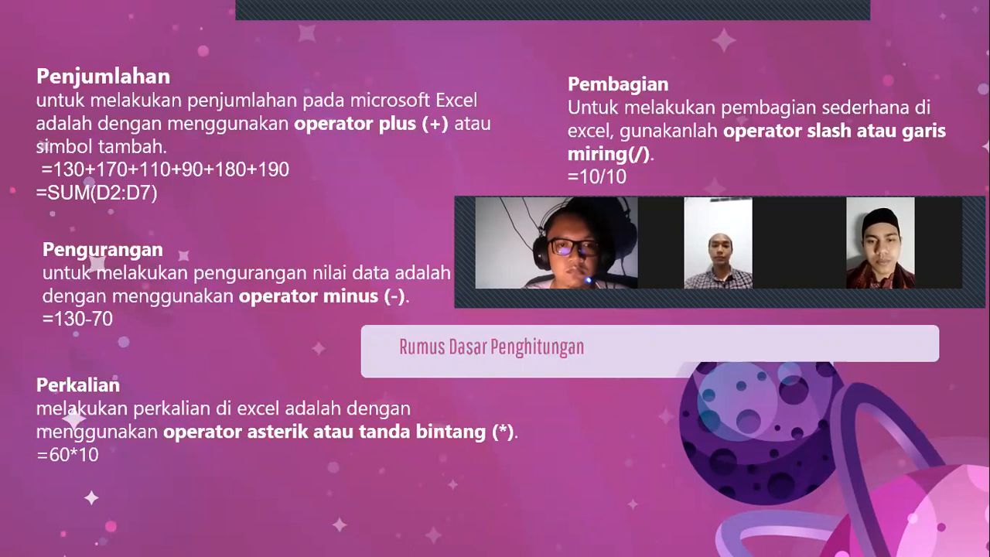
key(Right)
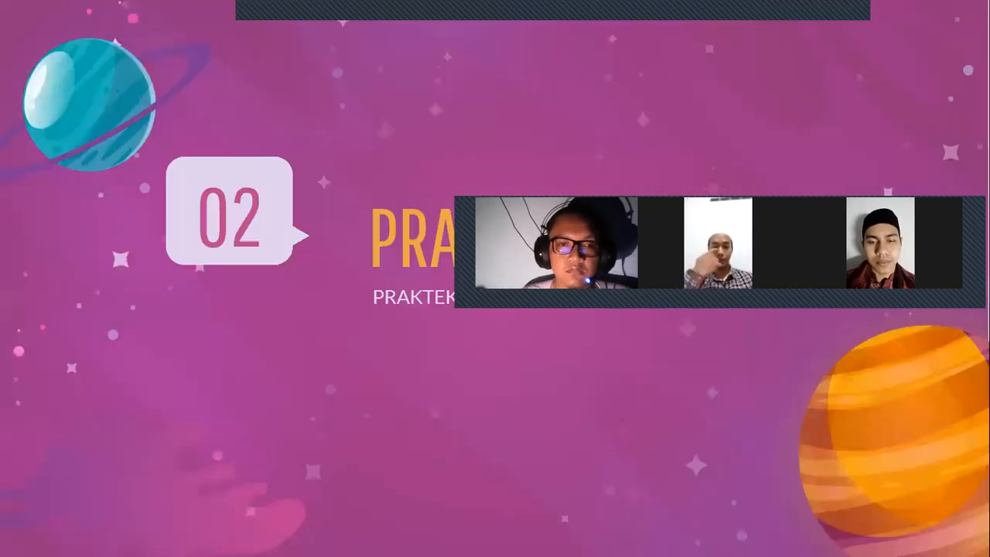
drag(690, 235, 679, 73)
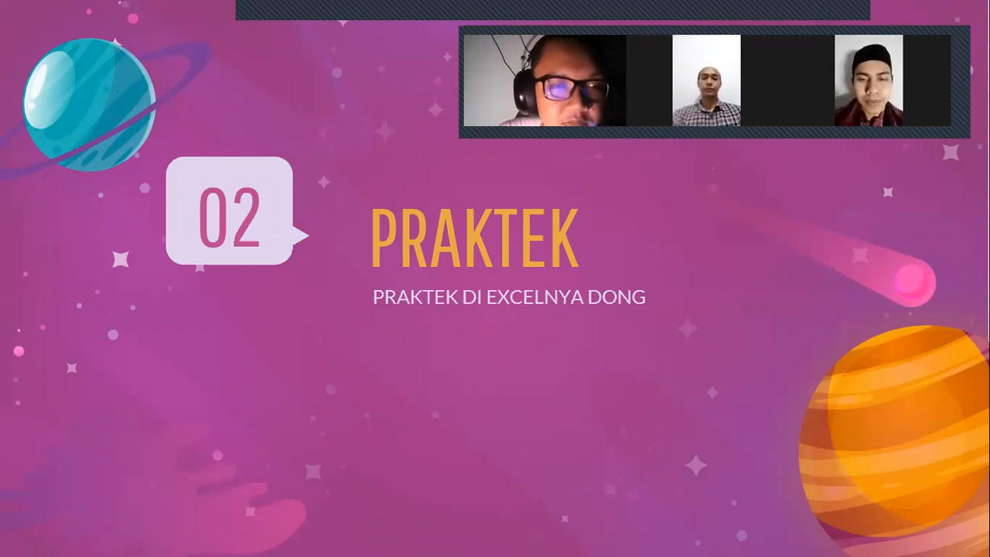
- Switch to the Excel workbook and examine the background picture and PT. SUKSES title on the Menu Utama sheet
key(alt+Tab)
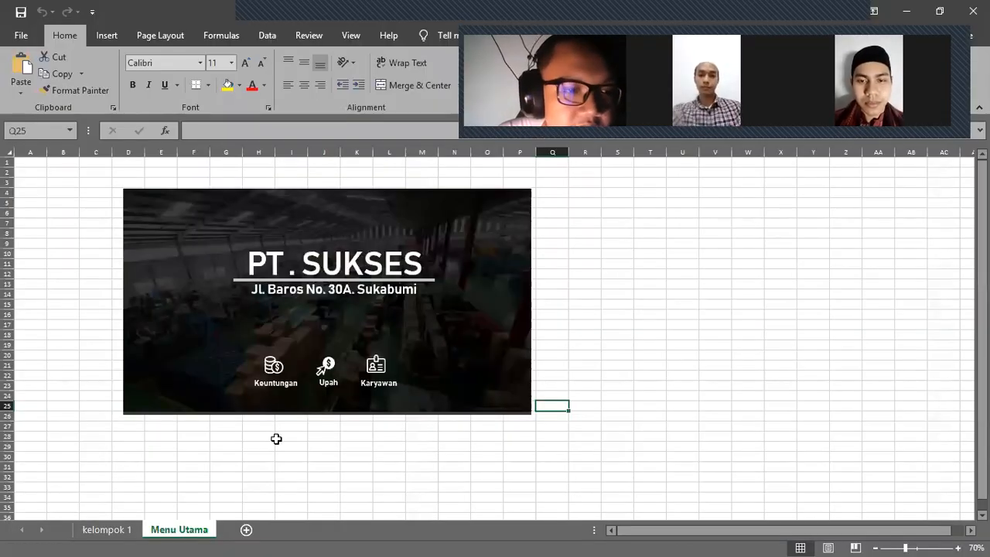
click(161, 476)
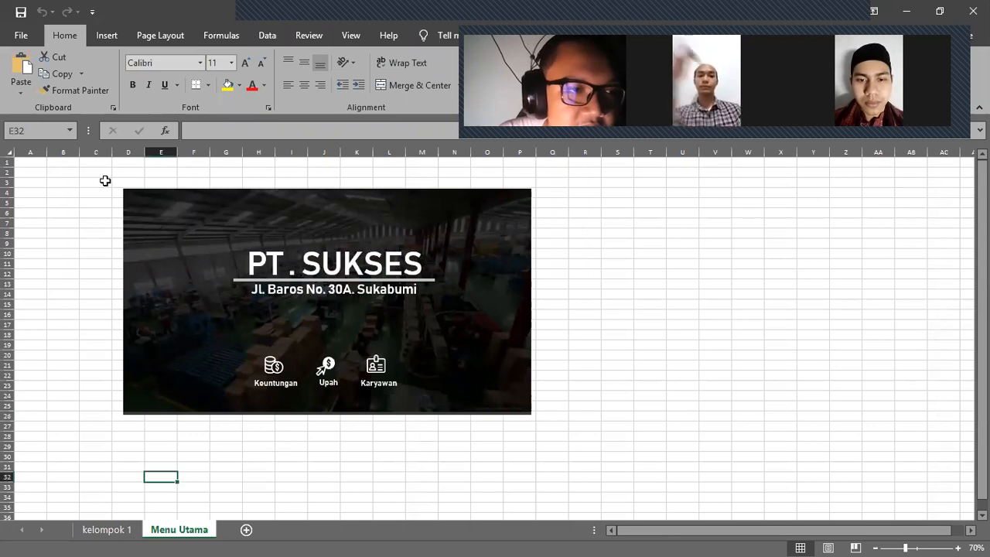
click(118, 181)
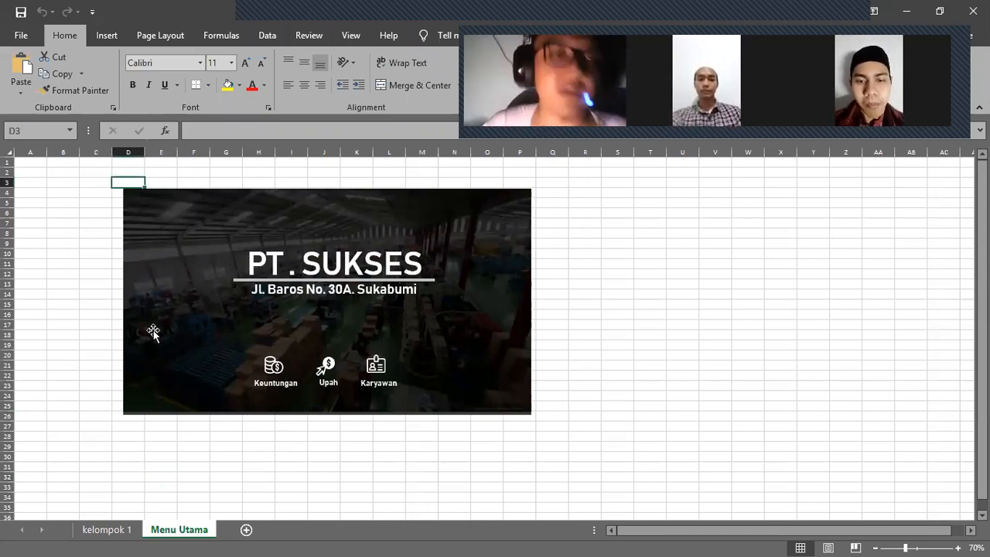
click(568, 297)
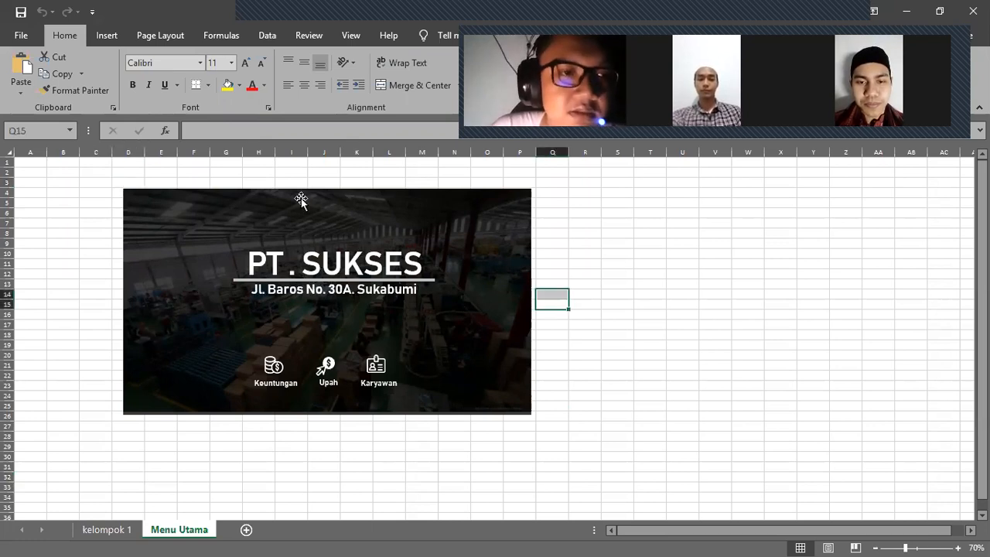
click(163, 180)
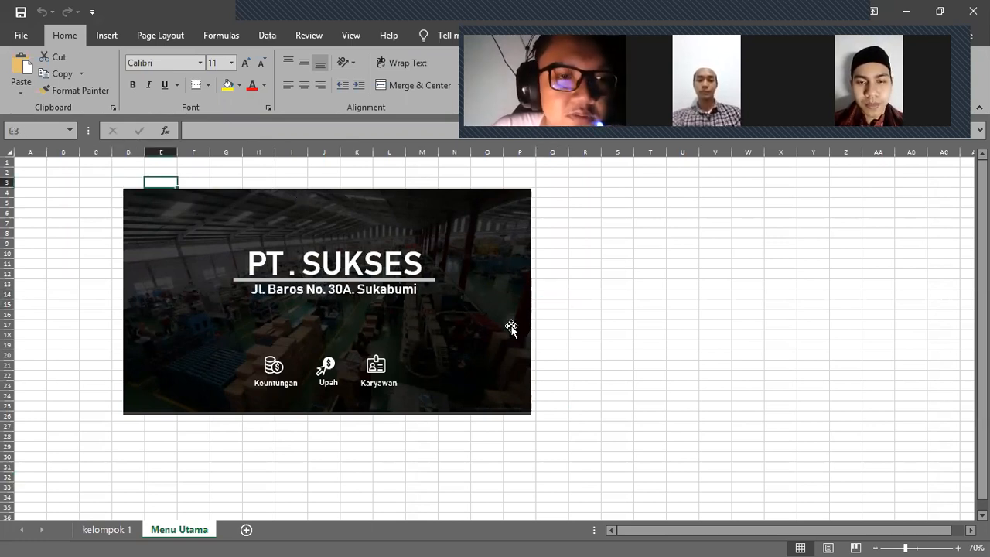
click(563, 312)
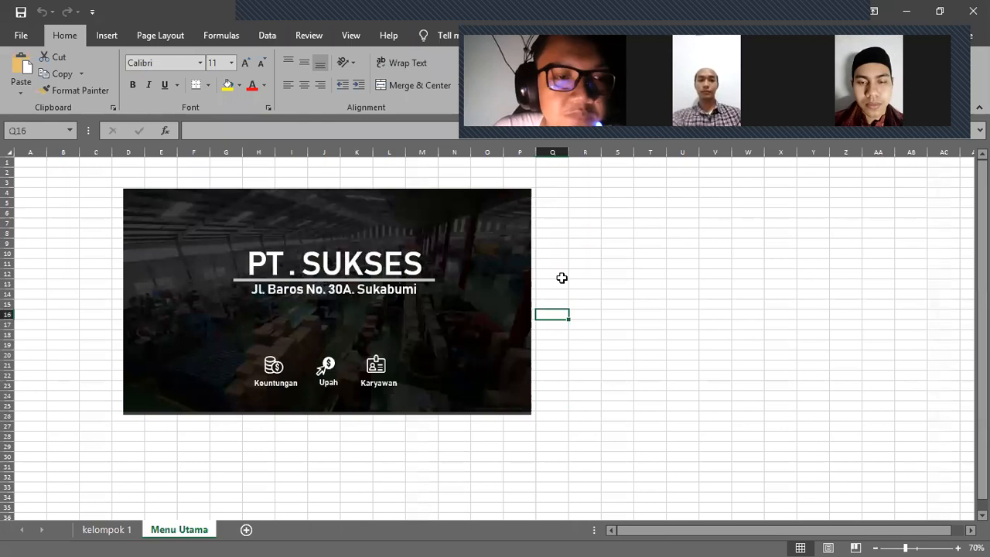
click(414, 206)
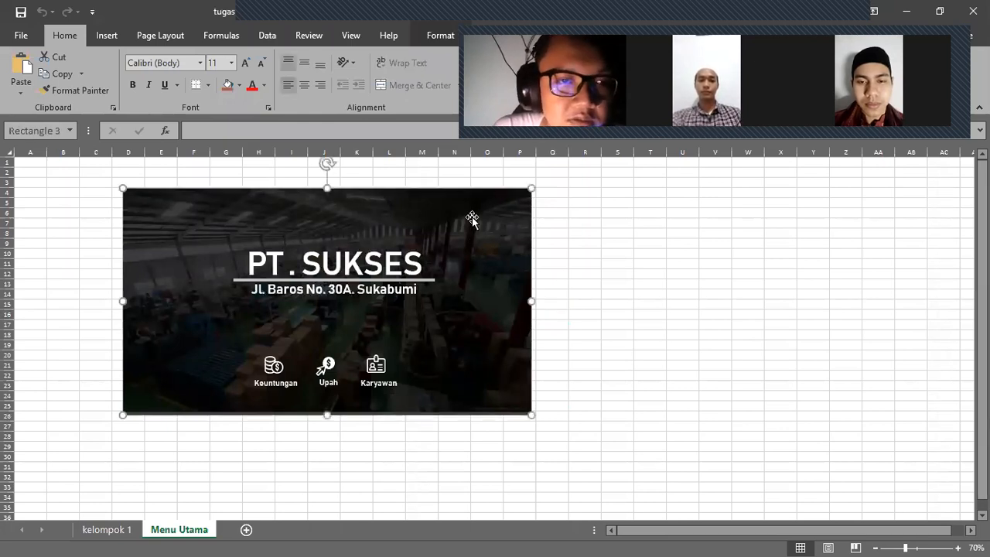
click(581, 252)
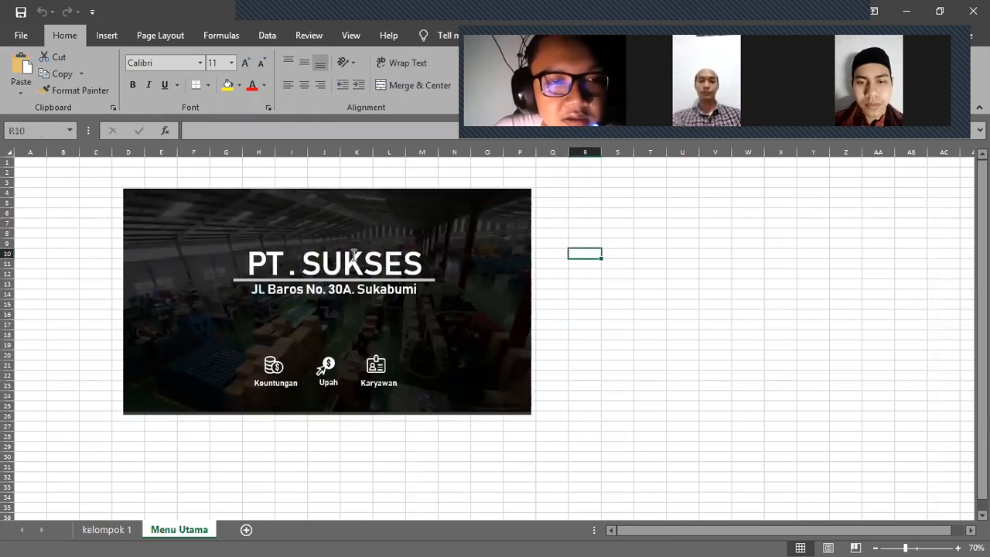
click(353, 257)
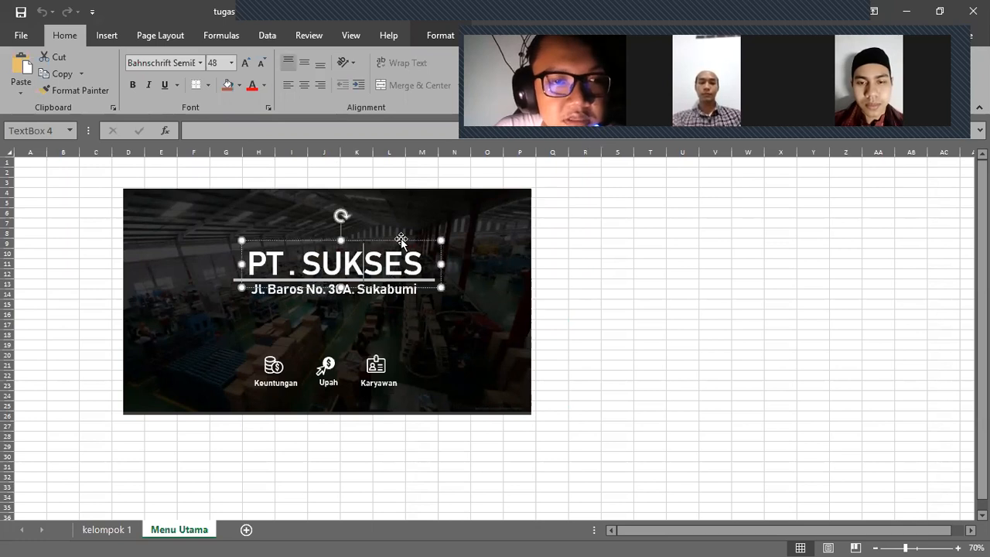
click(563, 203)
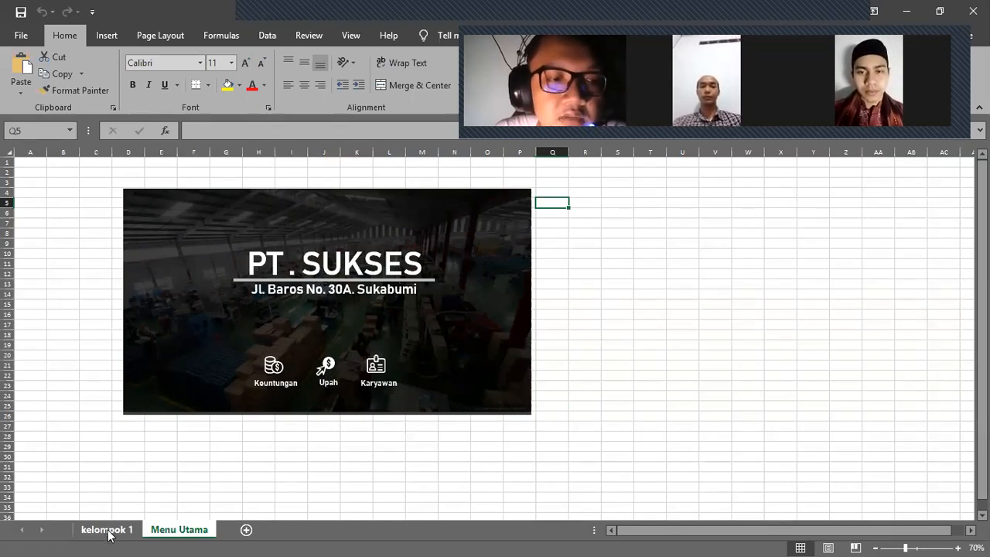
- View the kelompok 1 sheet, return to Menu Utama and check the Keuntungan and Karyawan menu items
key(ctrl+Page_Up)
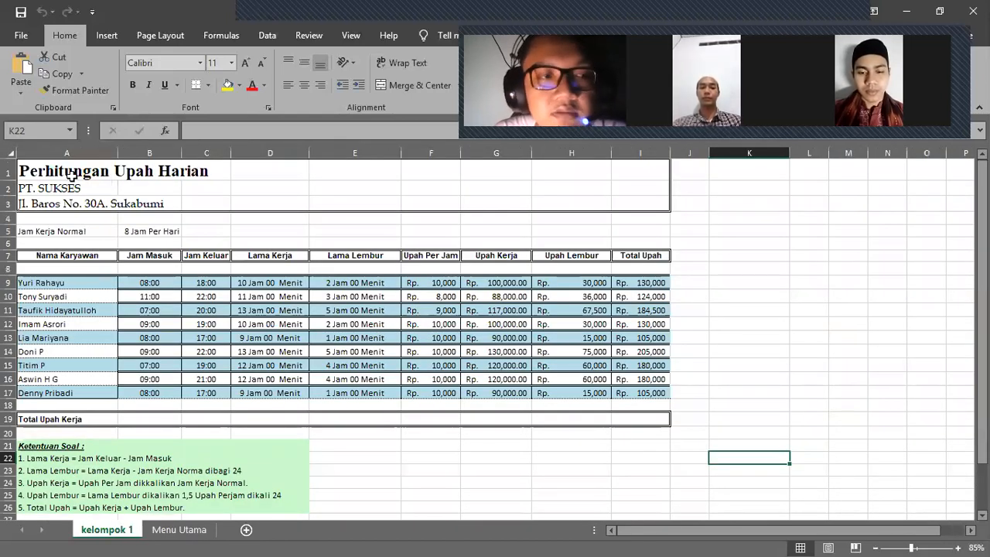
click(178, 531)
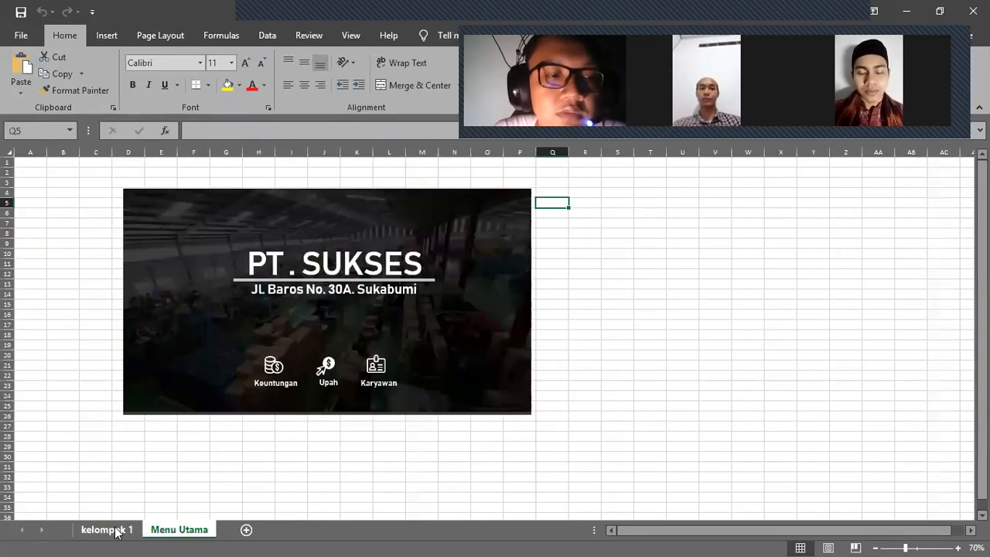
click(266, 377)
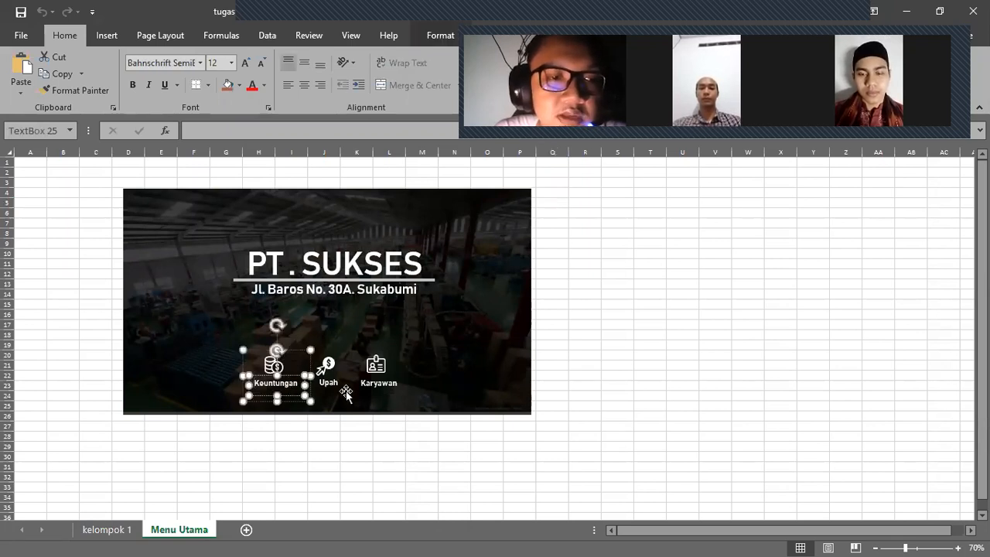
click(379, 368)
click(623, 353)
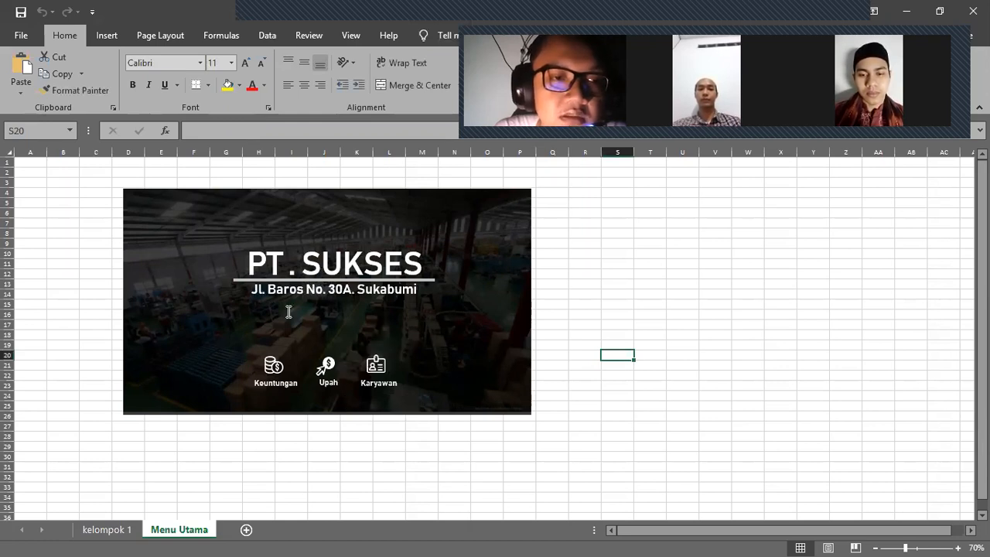
- Follow the Upah hyperlink to the daily wage sheet and inspect the input message on its heading cells
click(331, 373)
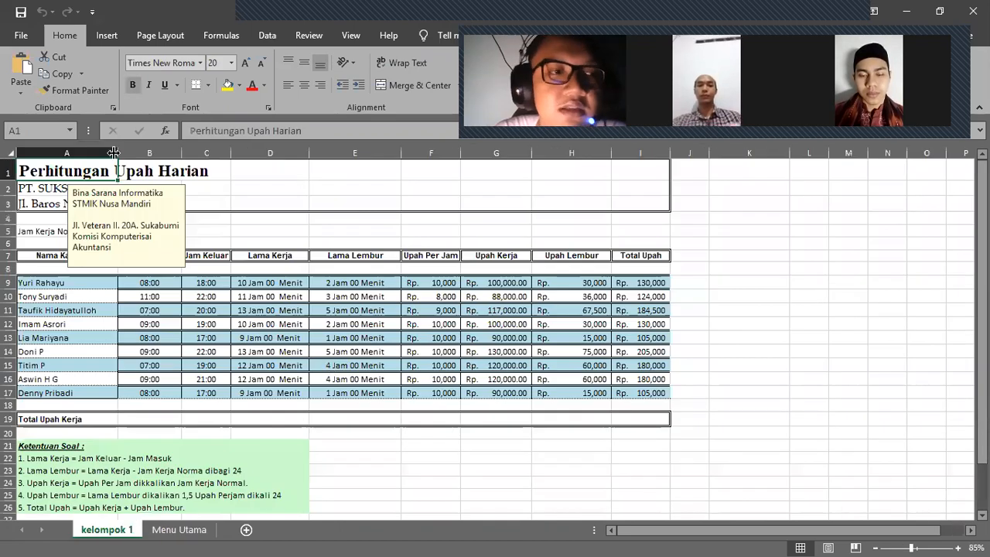
click(269, 197)
click(121, 174)
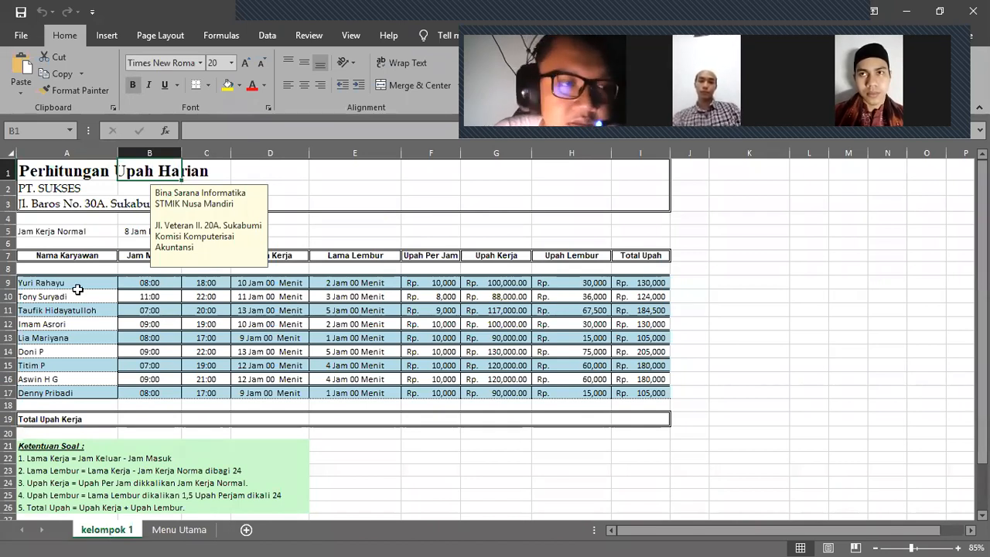
click(73, 229)
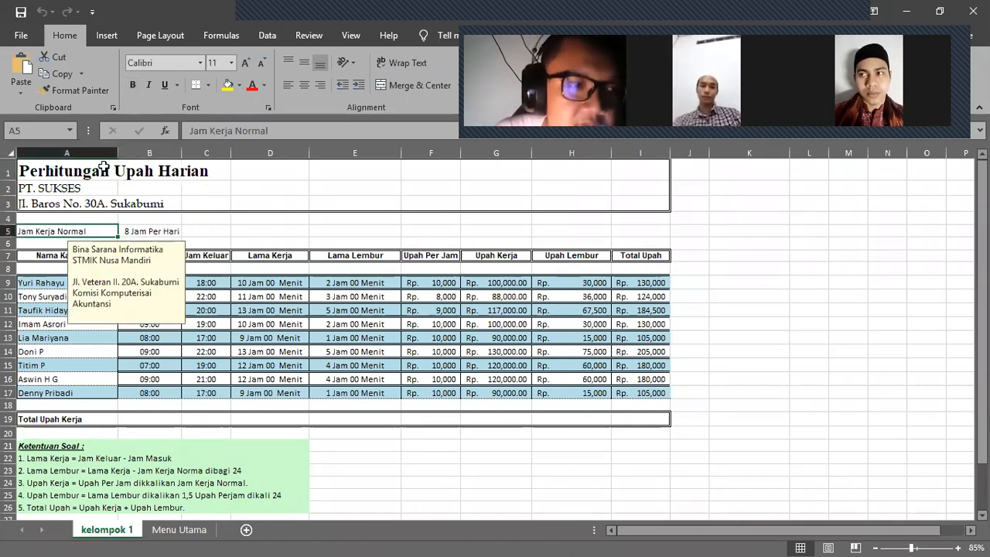
click(200, 183)
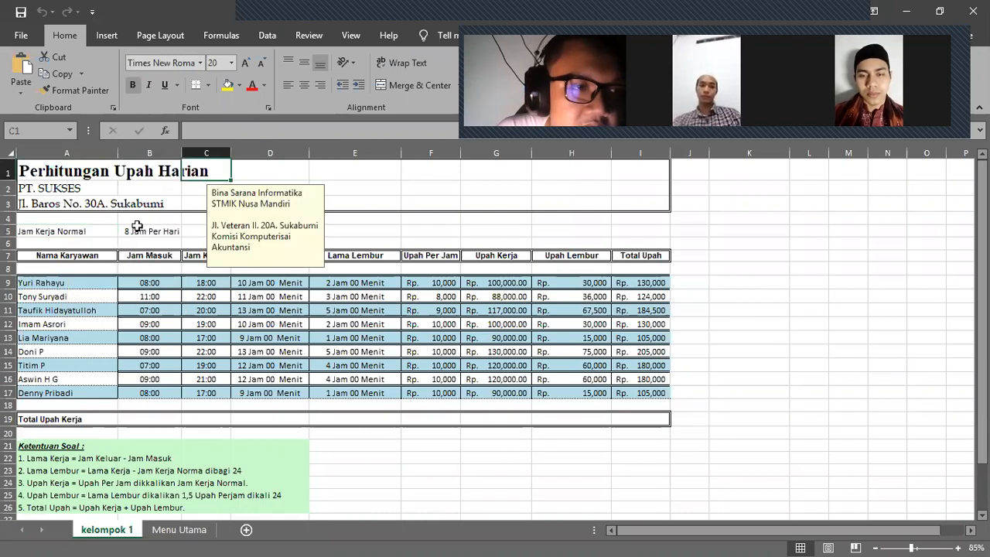
- Examine the Jam Kerja Normal entry in A5:B5 and the input message on the cells around it
click(134, 226)
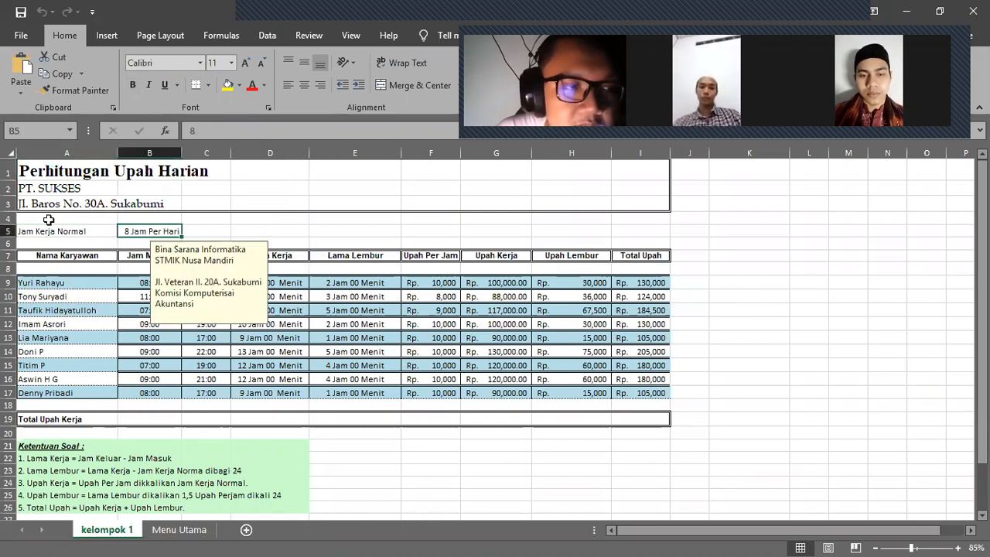
click(48, 219)
click(161, 221)
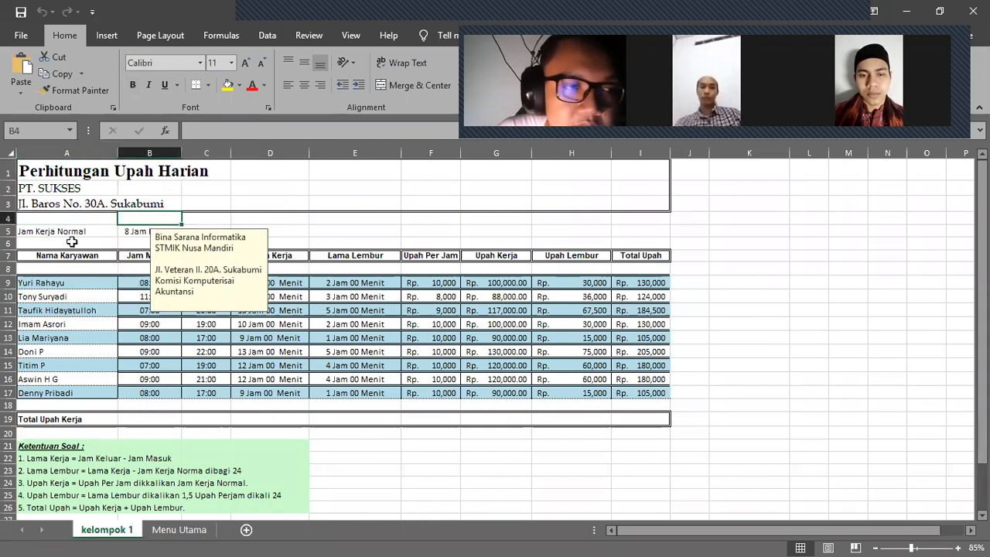
drag(52, 232, 177, 229)
click(186, 230)
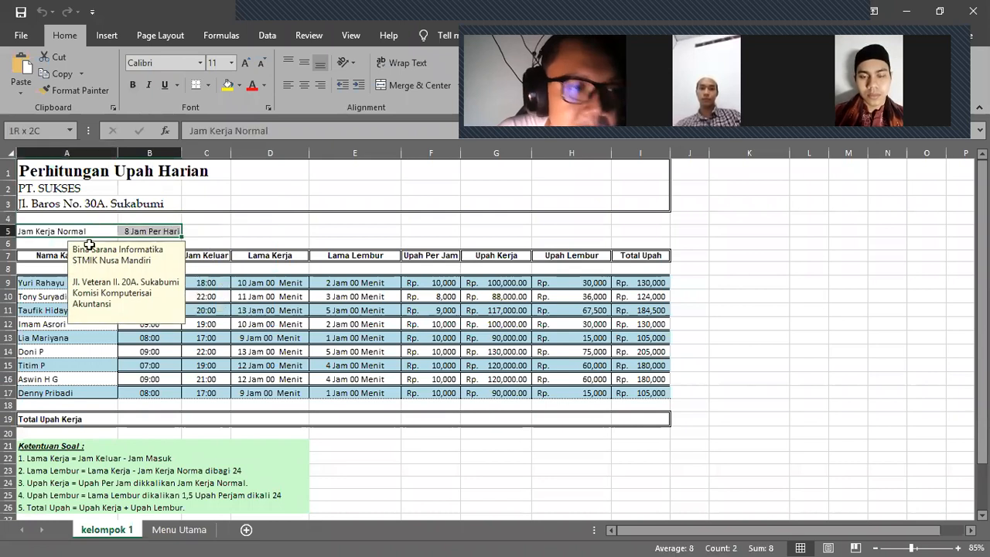
click(54, 231)
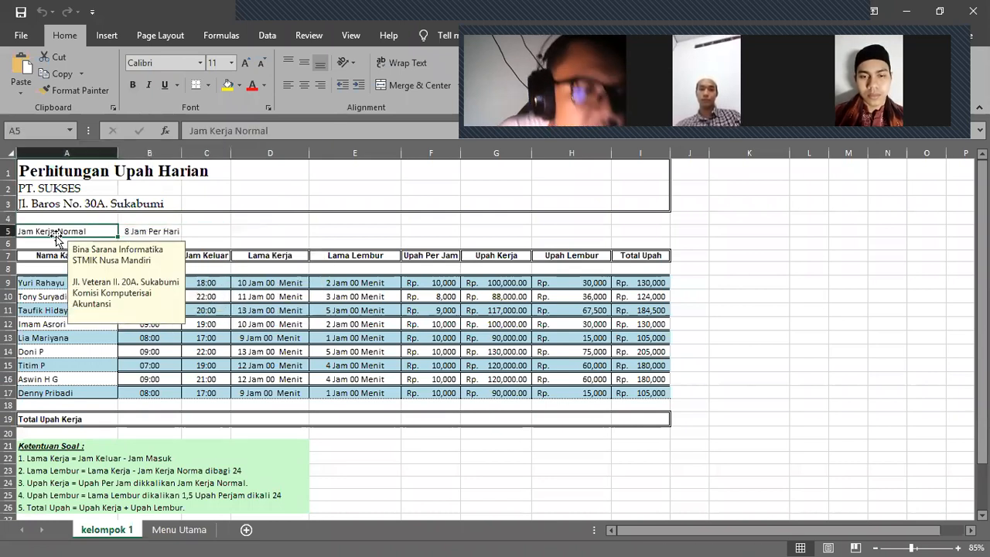
scroll(50, 245, down, 1)
scroll(47, 245, up, 1)
click(58, 220)
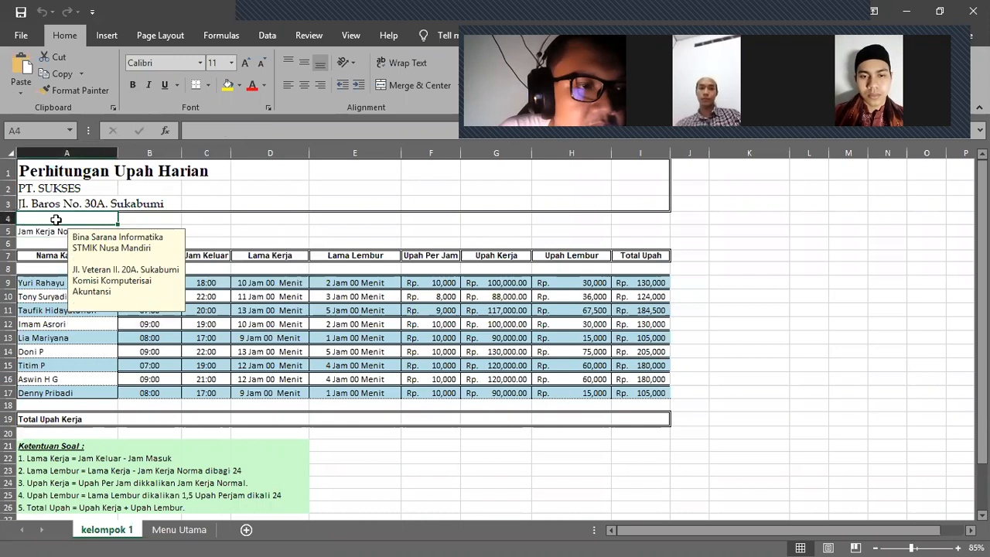
- Review the wage table below the heading, from the Nama Karyawan header to the Jam Keluar entries
drag(107, 218, 623, 499)
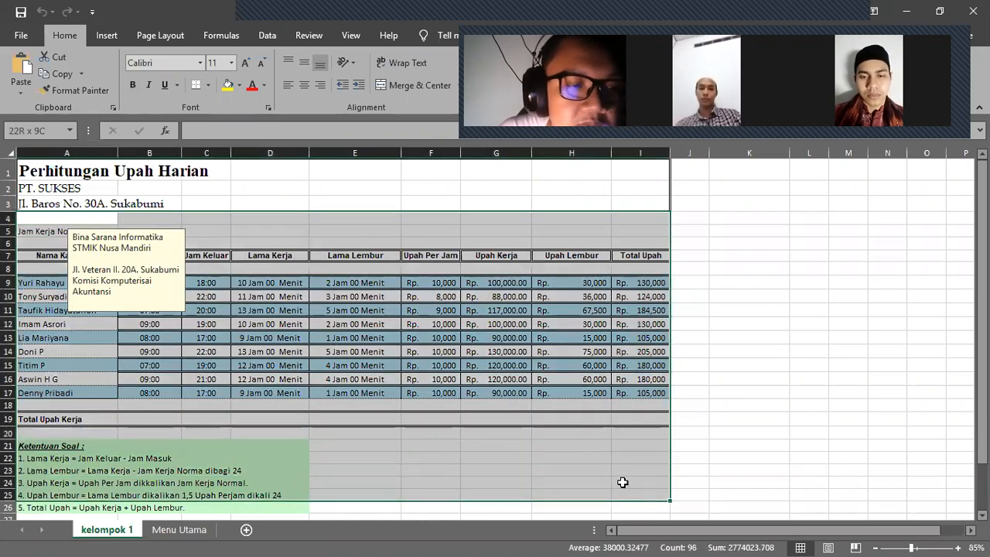
click(437, 393)
click(48, 242)
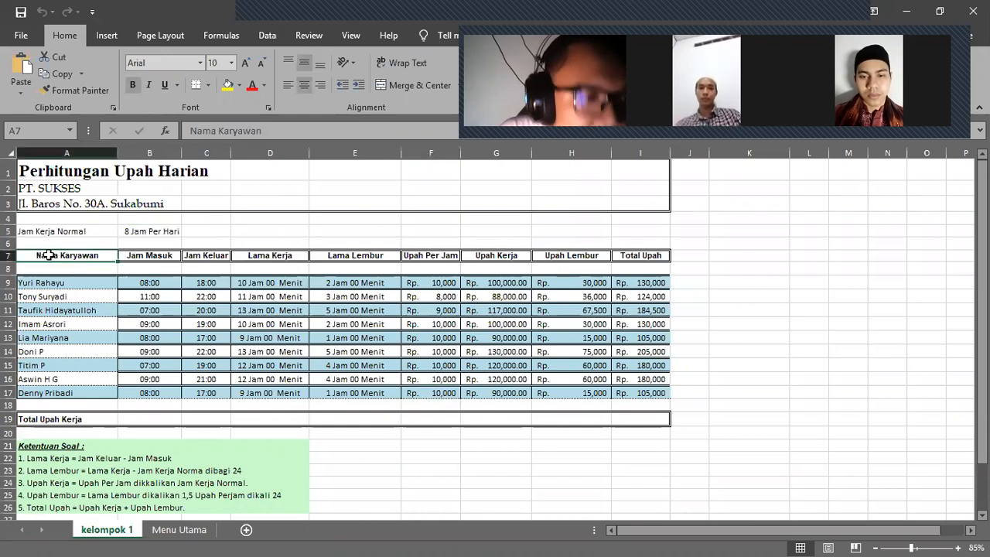
mouse_move(46, 245)
click(222, 294)
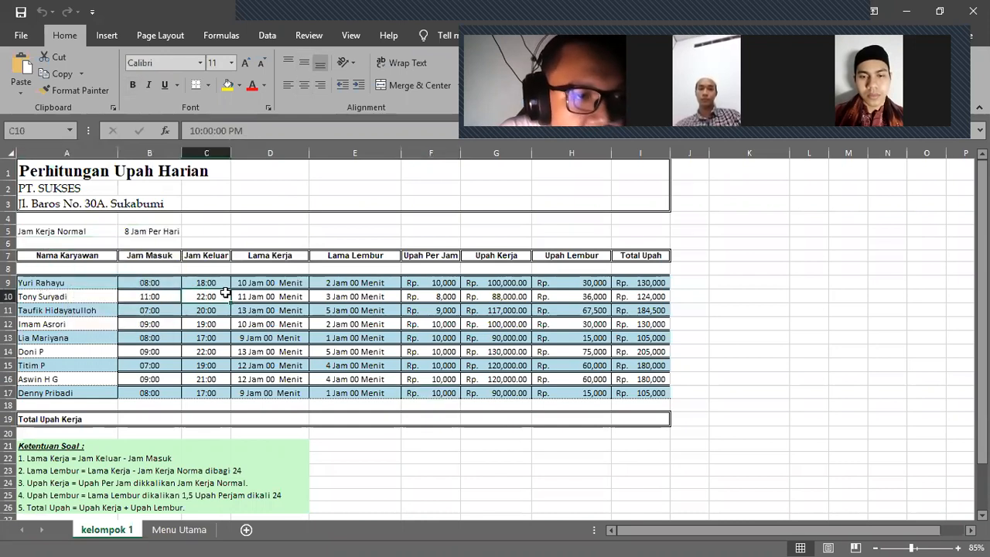
- Read the Ketentuan Soal calculation rules in A21:D26 and check the first employee's Jam Masuk in B9
scroll(89, 303, down, 1)
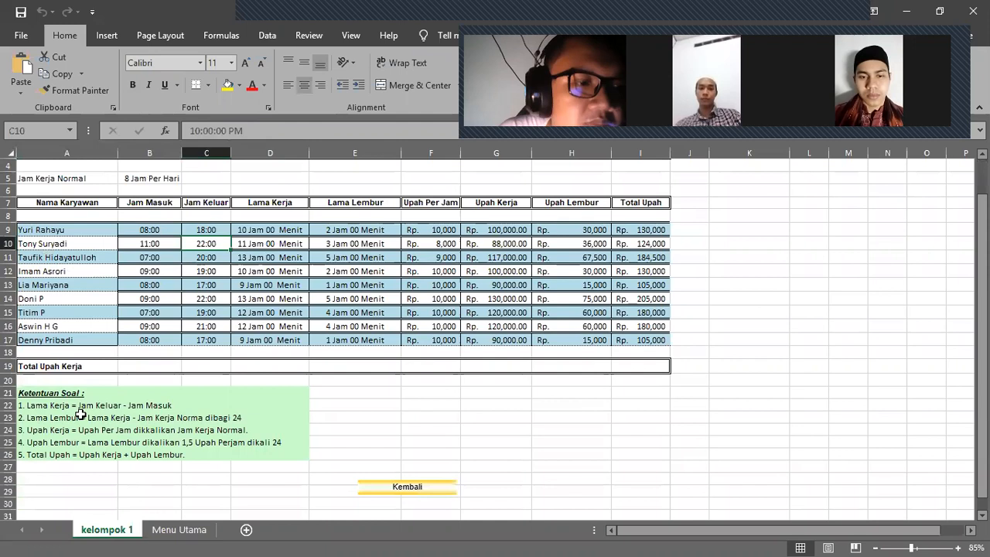
drag(31, 395, 261, 461)
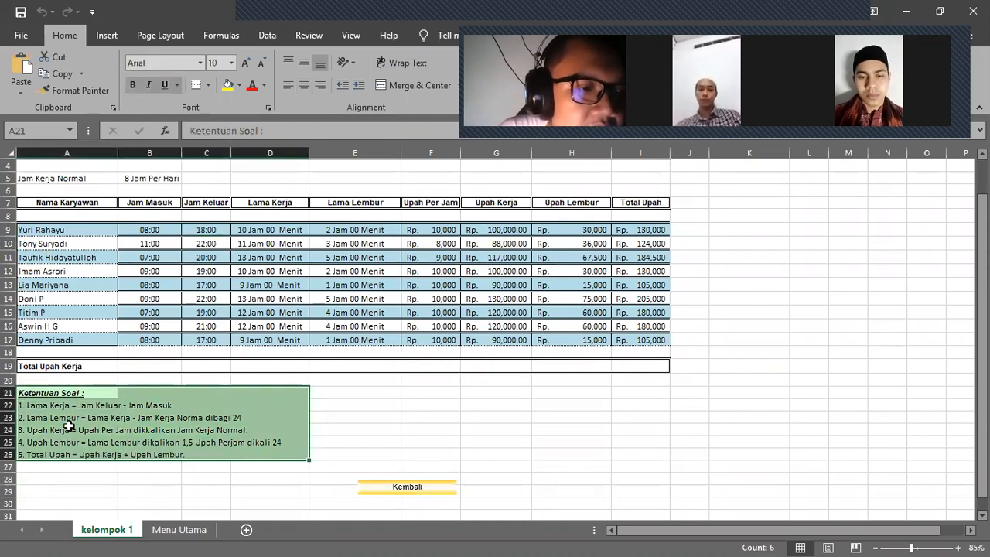
scroll(164, 430, up, 1)
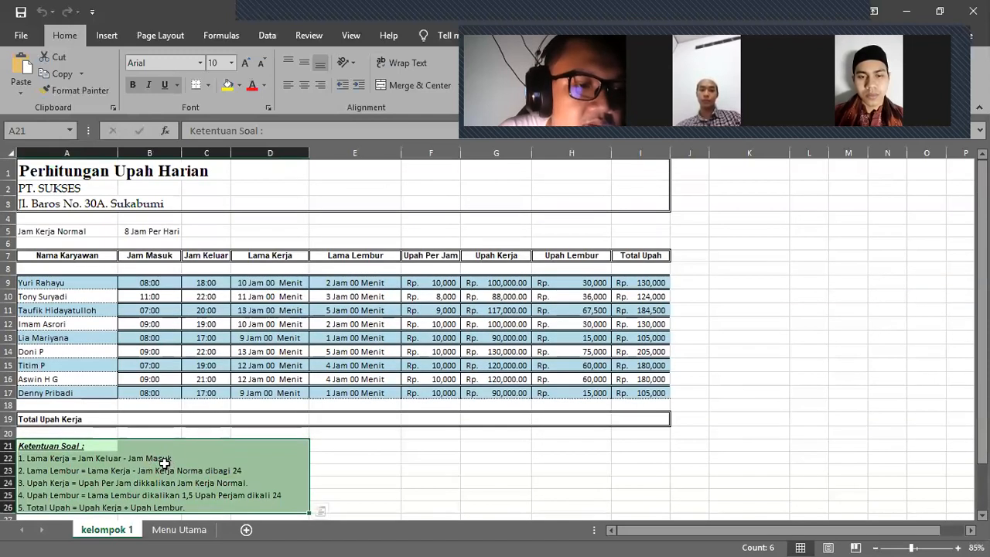
click(164, 282)
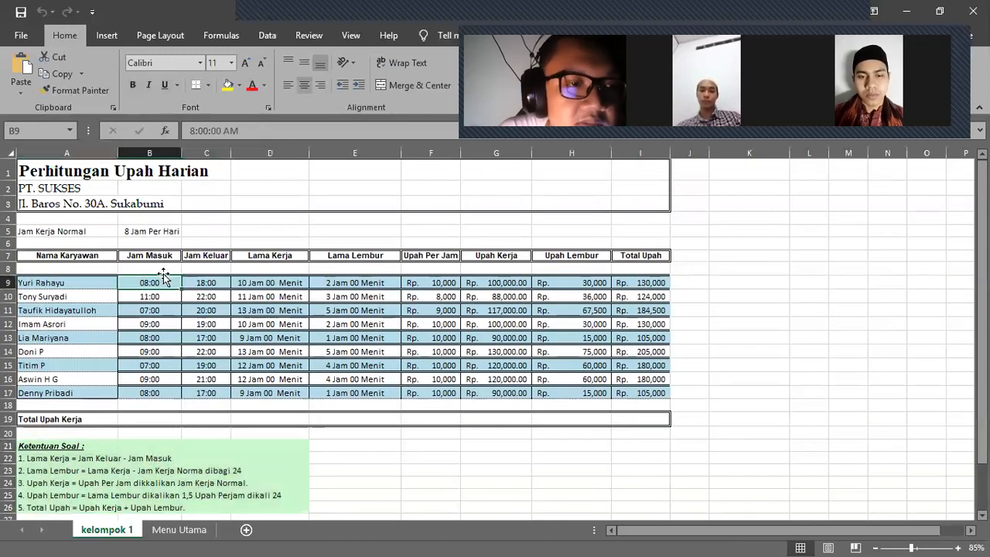
- Apply the custom number format hh:mm to the Jam Masuk and Jam Keluar times in B9:C17
click(219, 286)
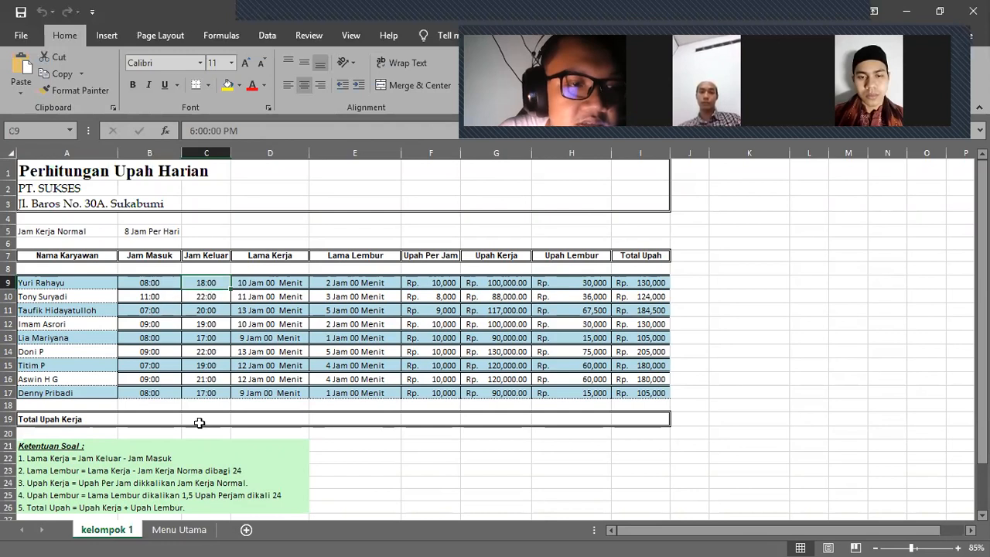
drag(163, 283, 211, 393)
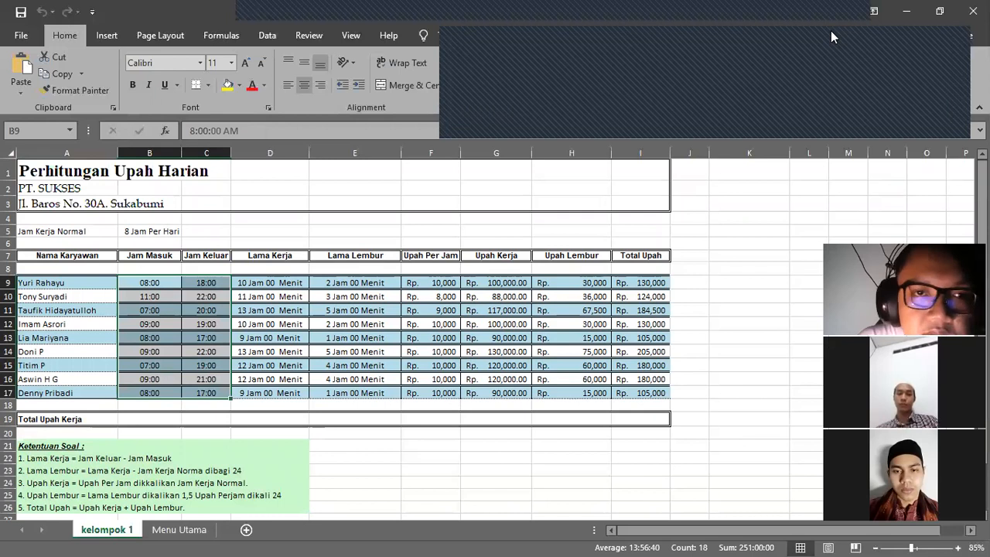
right_click(188, 282)
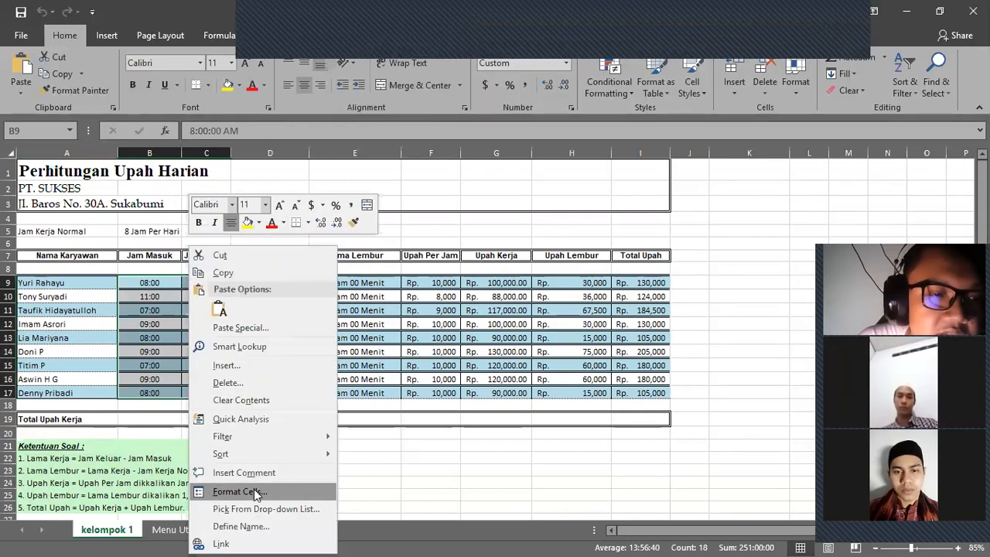
key(Return)
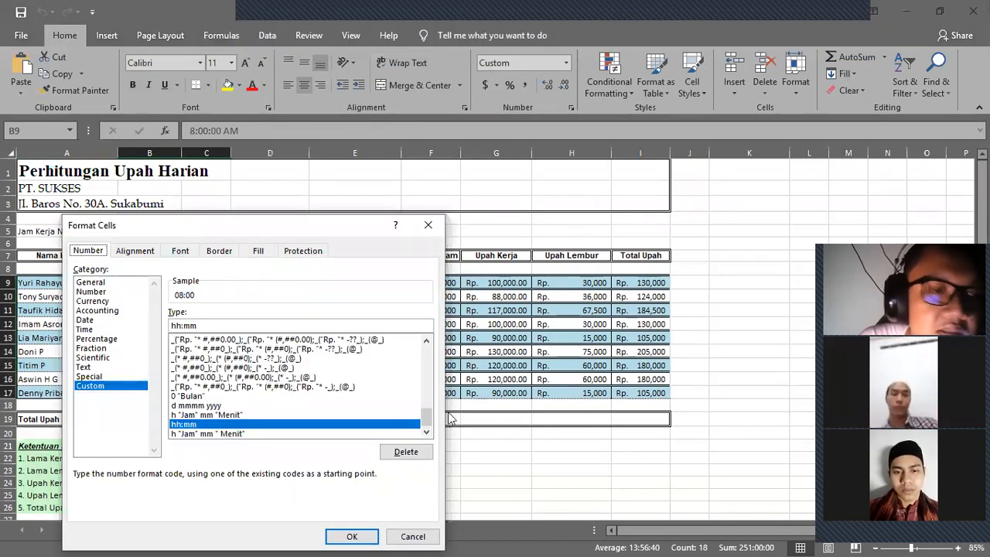
drag(185, 232, 424, 149)
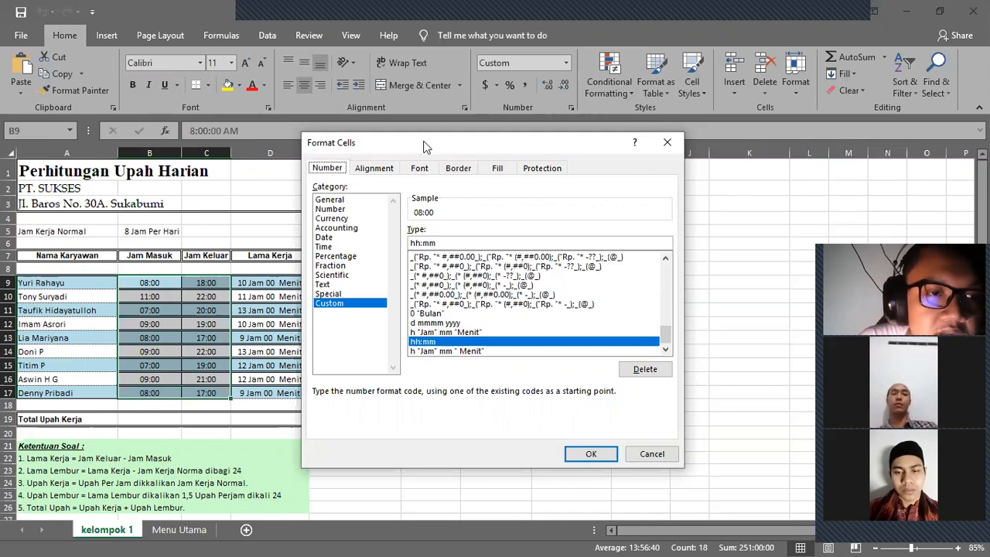
drag(424, 147, 462, 149)
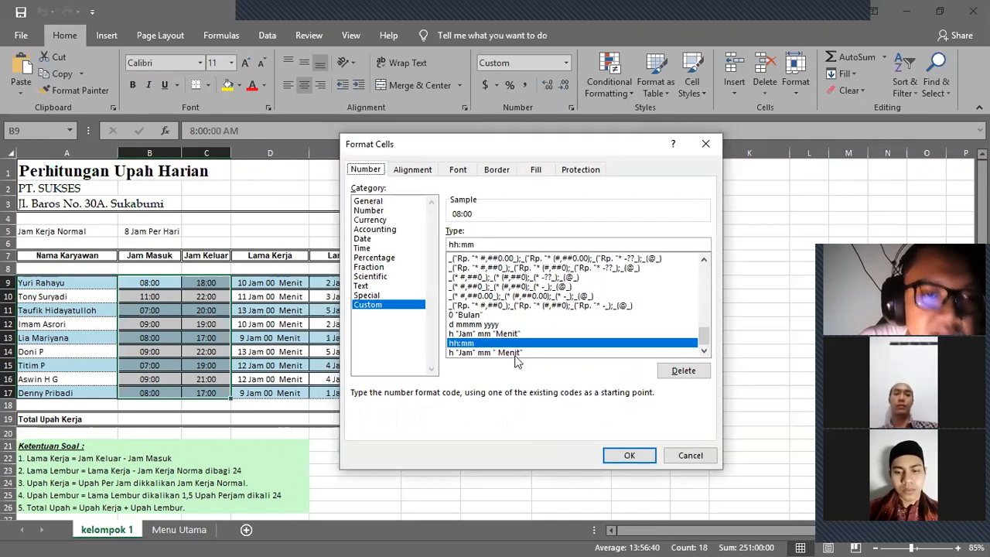
click(485, 334)
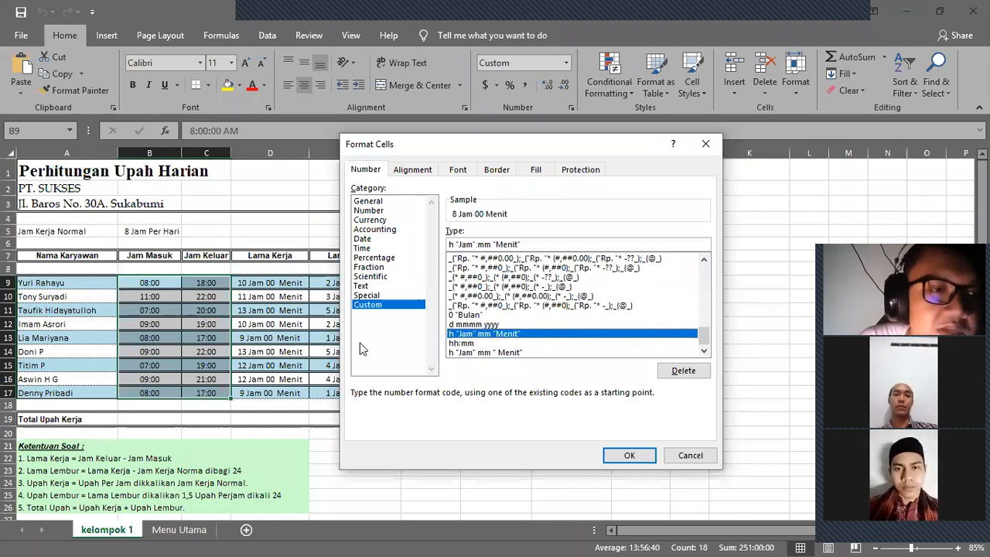
key(Down)
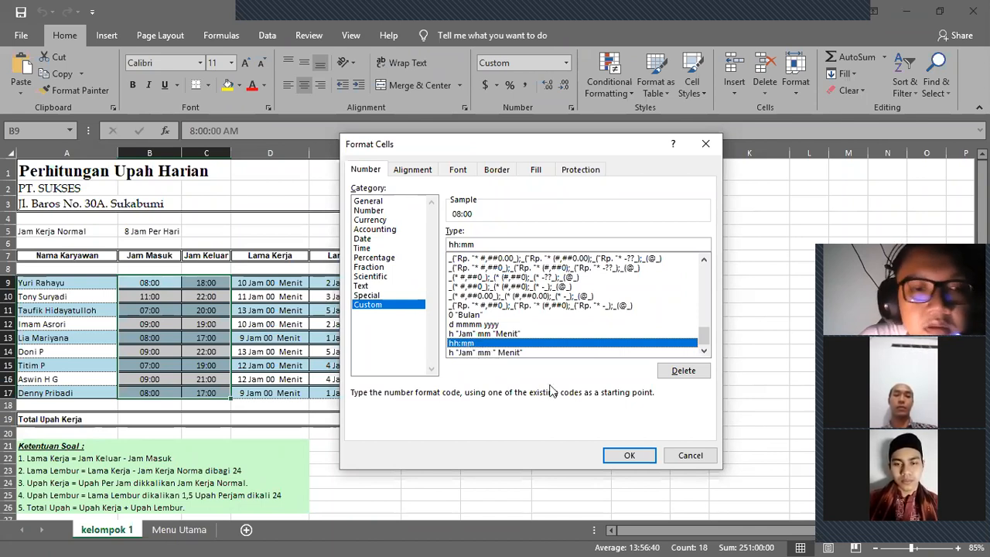
click(634, 455)
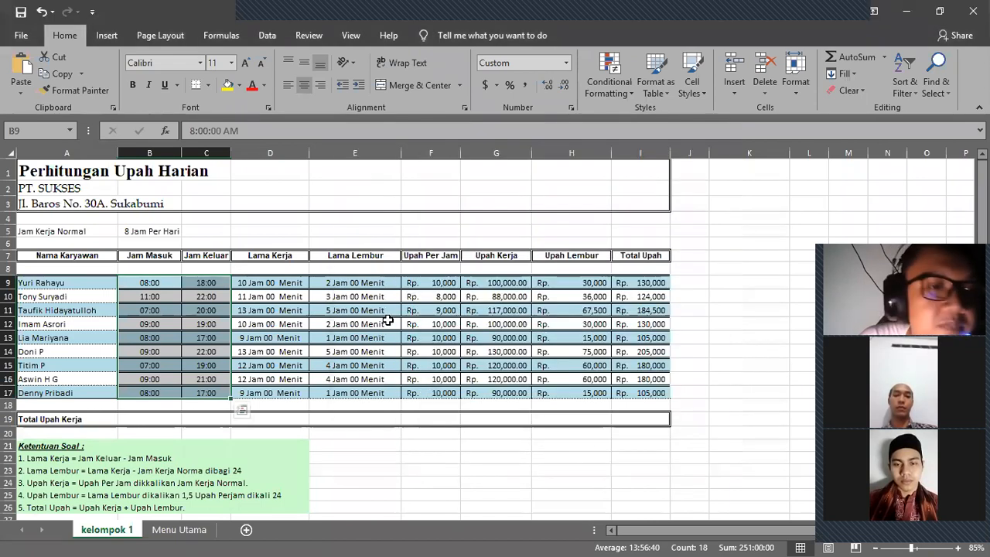
- Review the Jam Masuk and Jam Keluar times in B9:C17 without editing them
click(171, 282)
drag(171, 283, 218, 351)
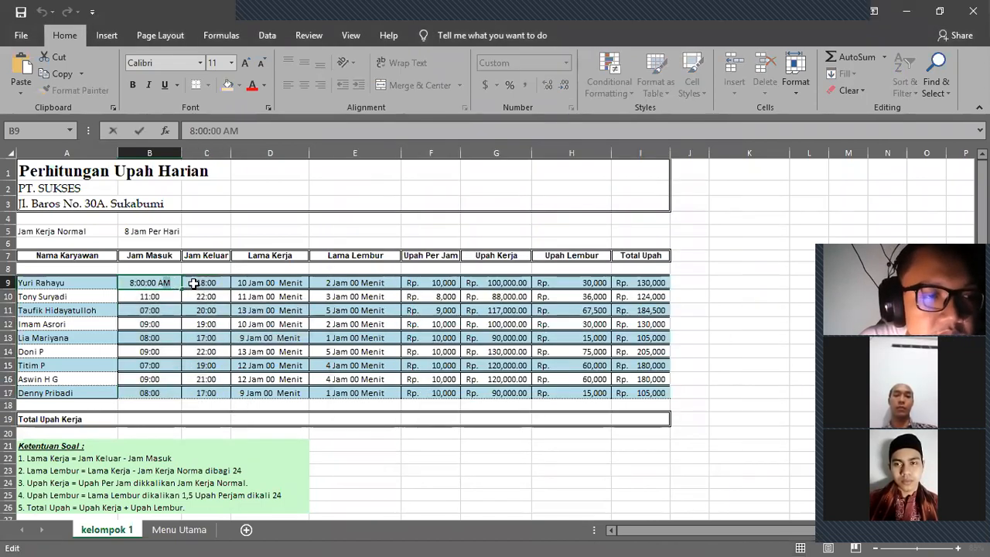
key(Escape)
drag(163, 283, 206, 394)
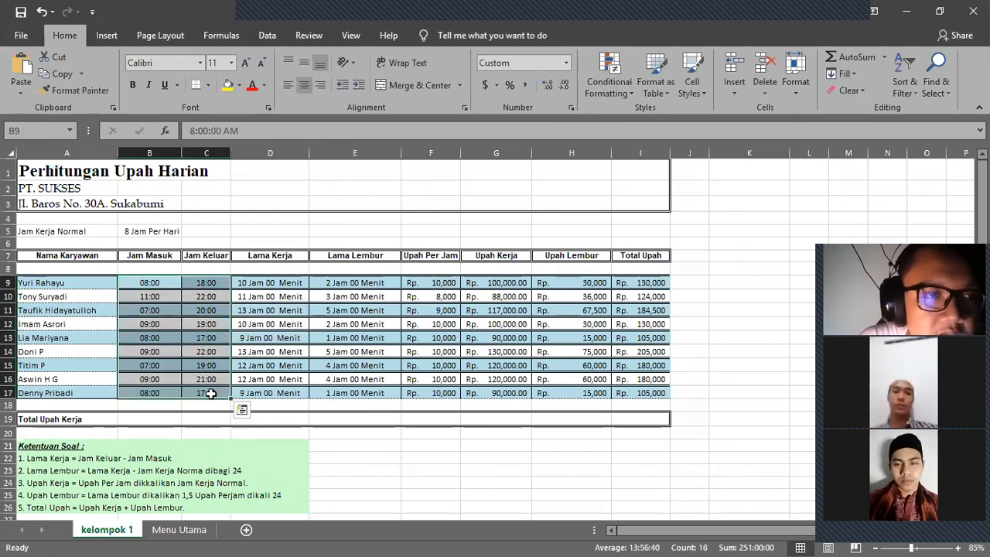
- Compare the Lama Kerja rule in A22 with the first employee's Lama Kerja formula in D9
click(291, 290)
click(271, 267)
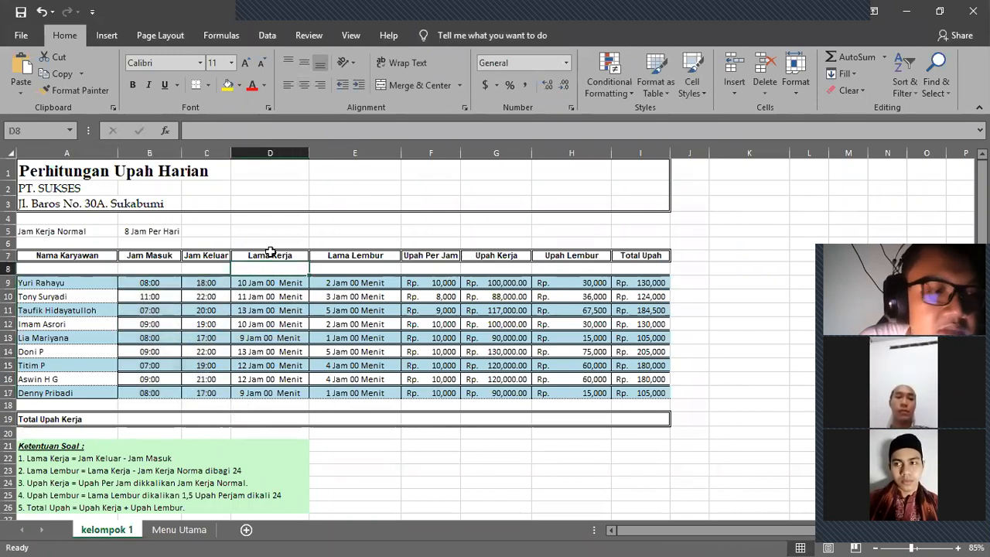
key(Up)
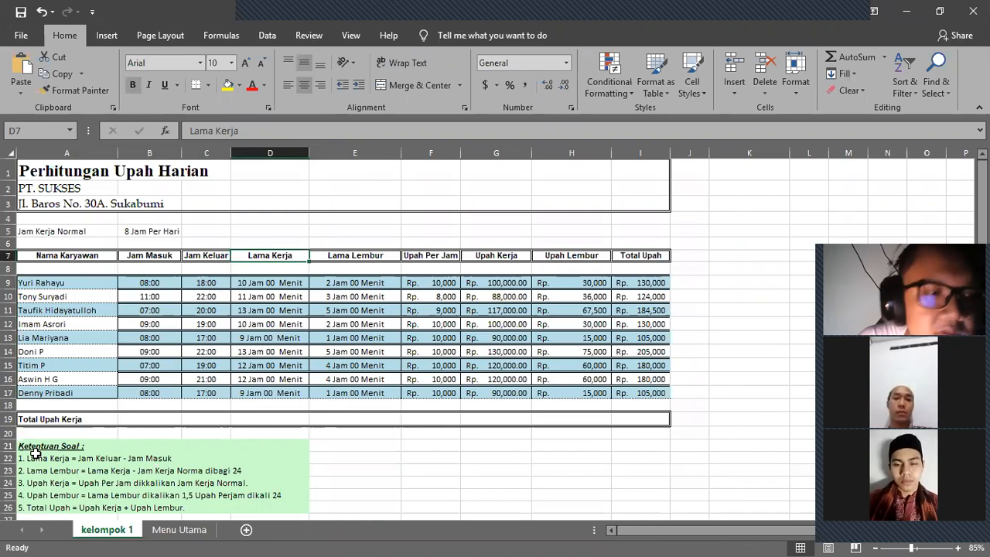
click(116, 461)
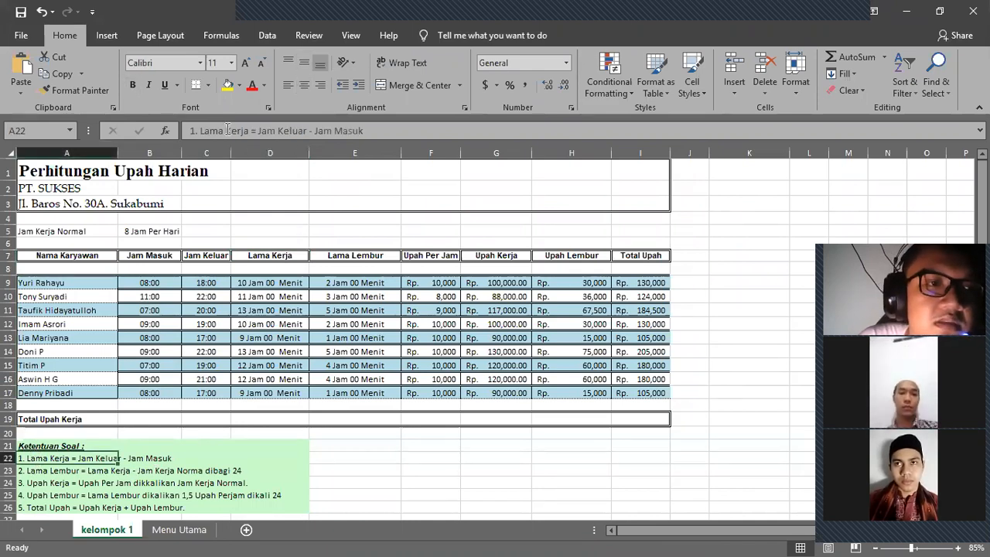
double_click(270, 283)
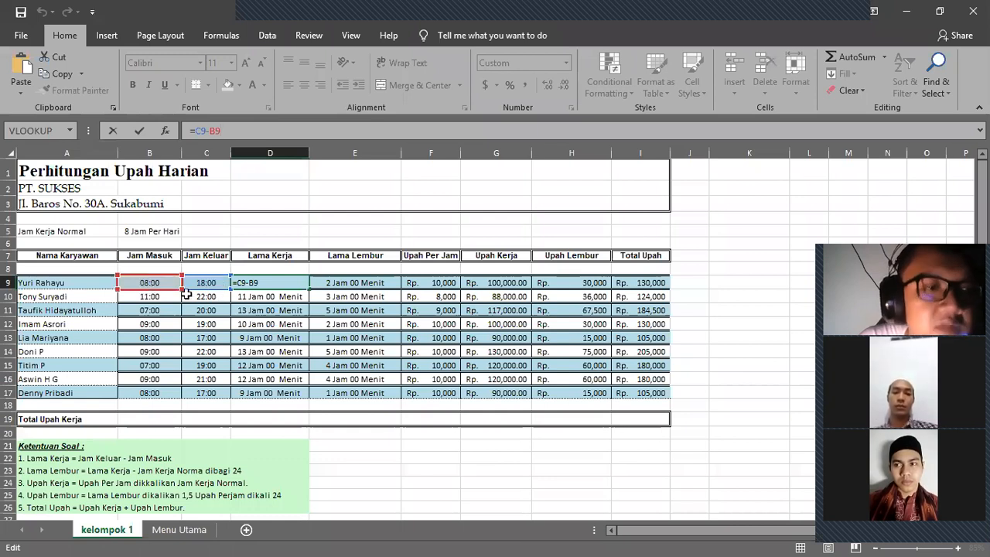
click(305, 219)
key(Right)
key(Right)
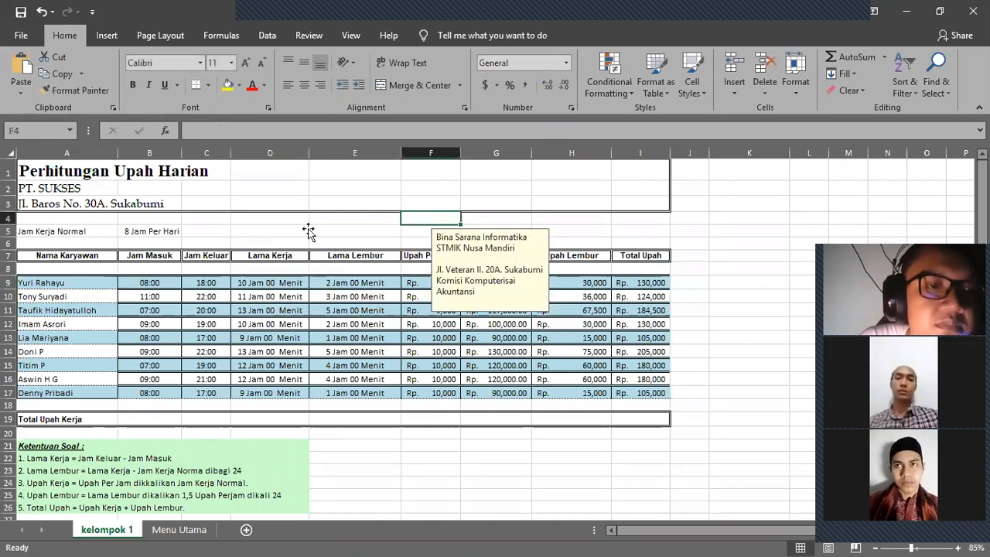
- Shorten the custom number format of the Lama Kerja cells D9:D17 to h "Jam", removing the minutes part
drag(255, 283, 254, 299)
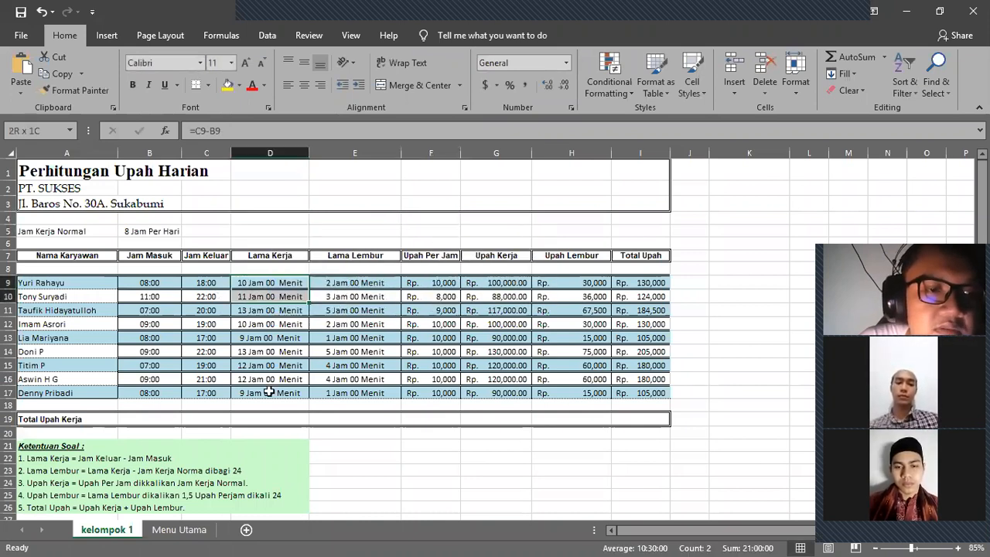
double_click(307, 302)
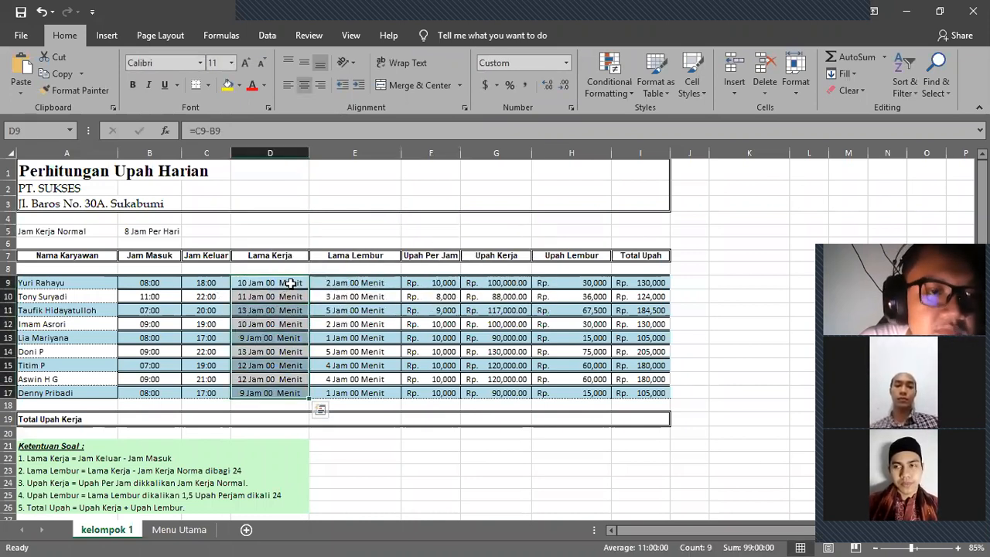
right_click(264, 283)
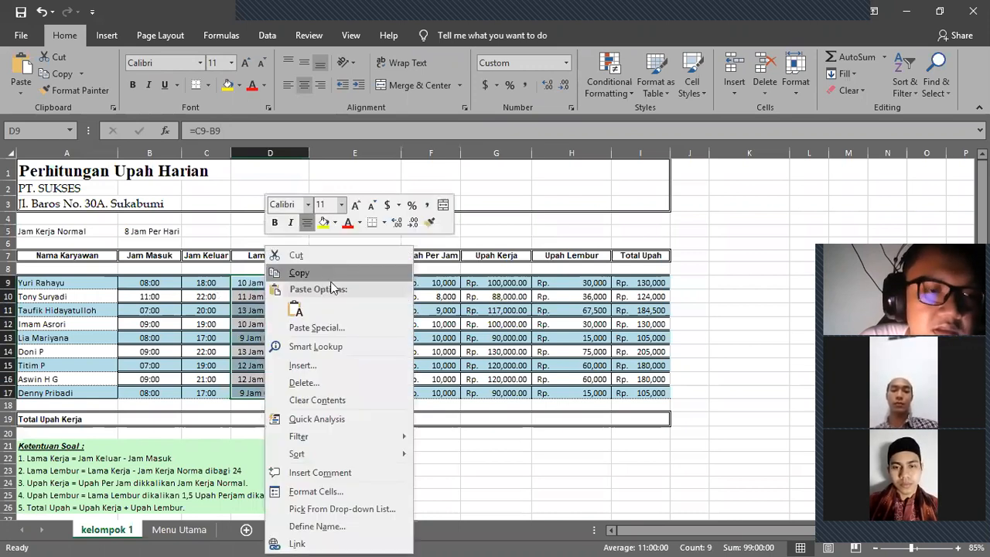
key(Escape)
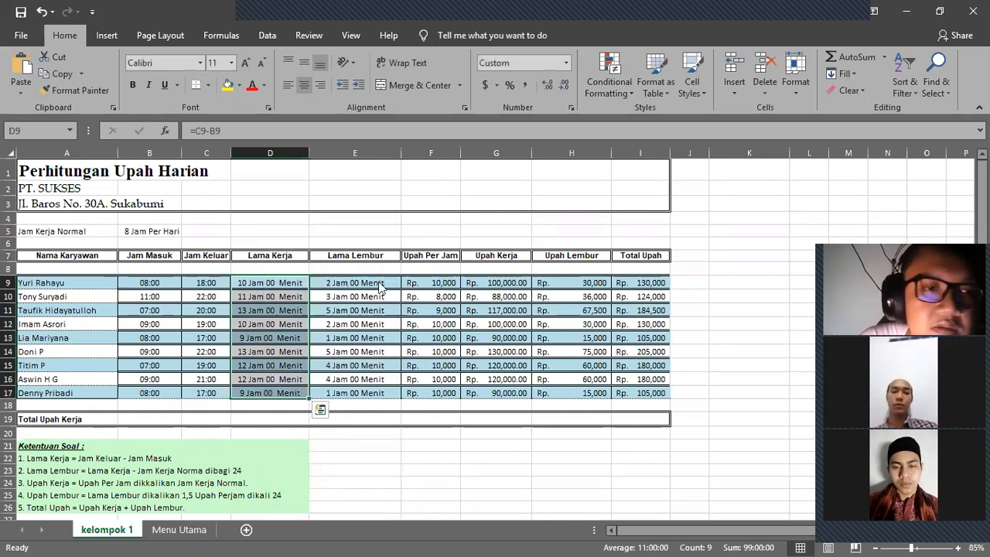
key(ctrl+1)
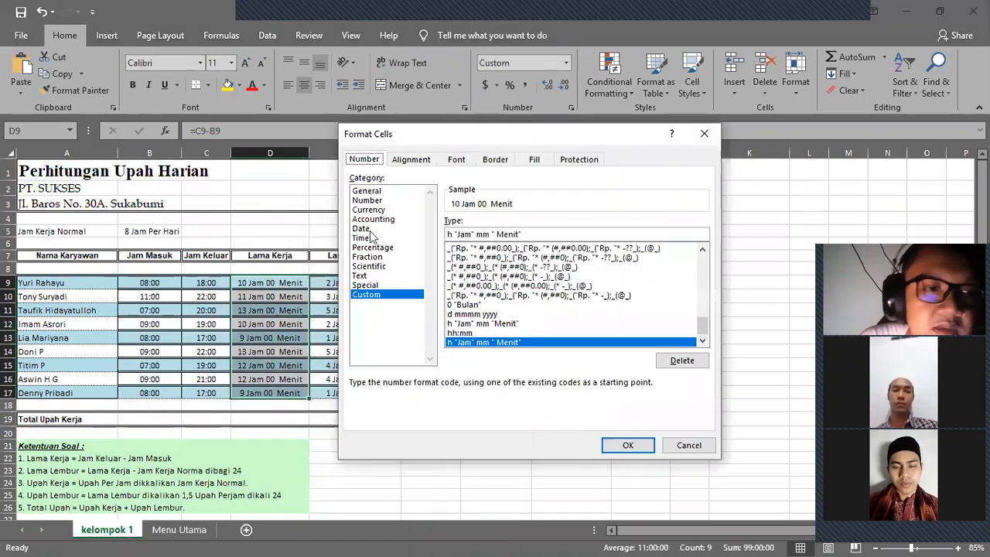
drag(476, 233, 533, 233)
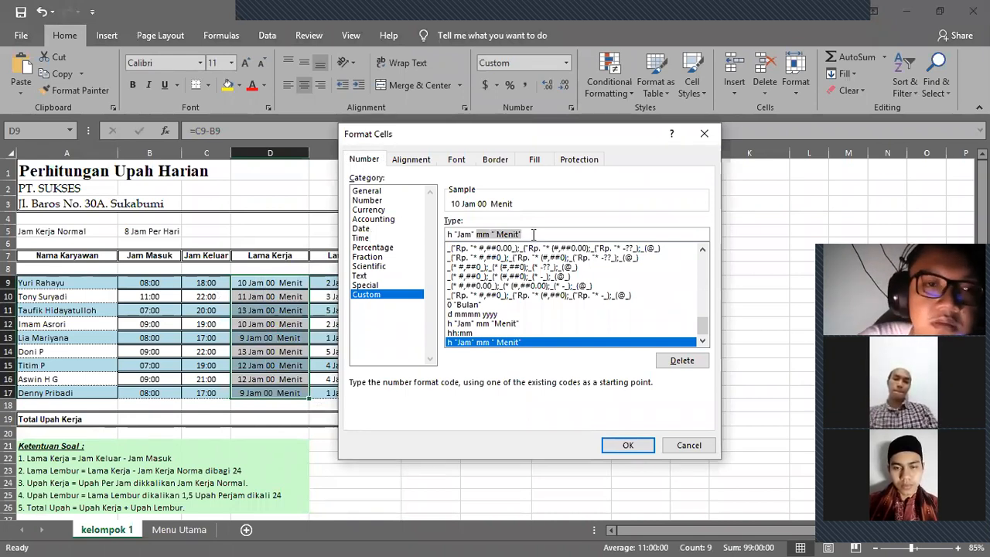
key(BackSpace)
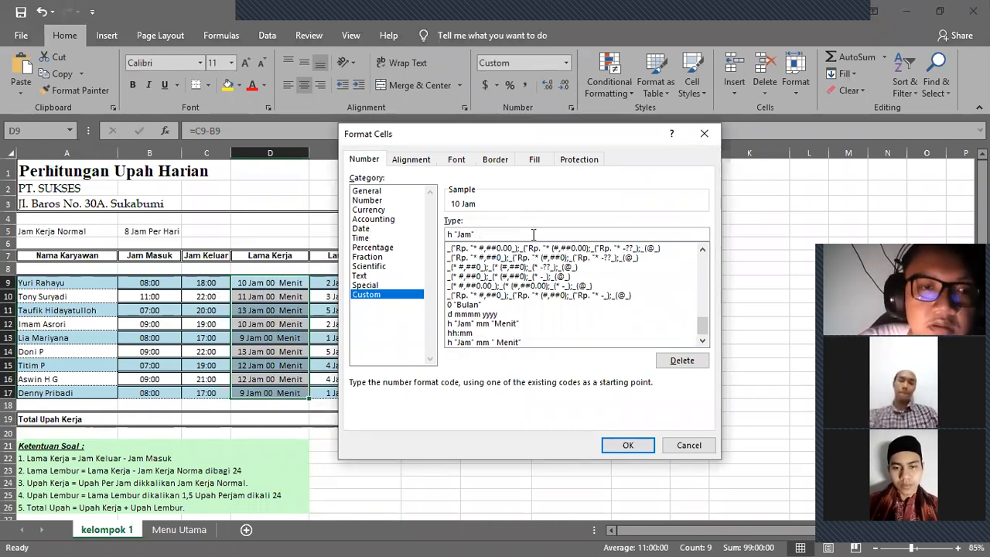
key(Return)
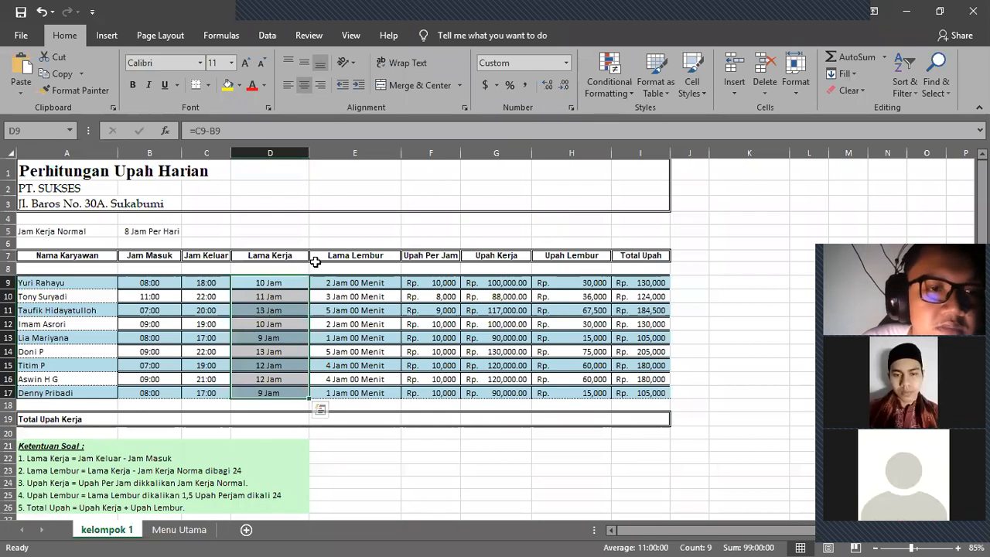
click(366, 189)
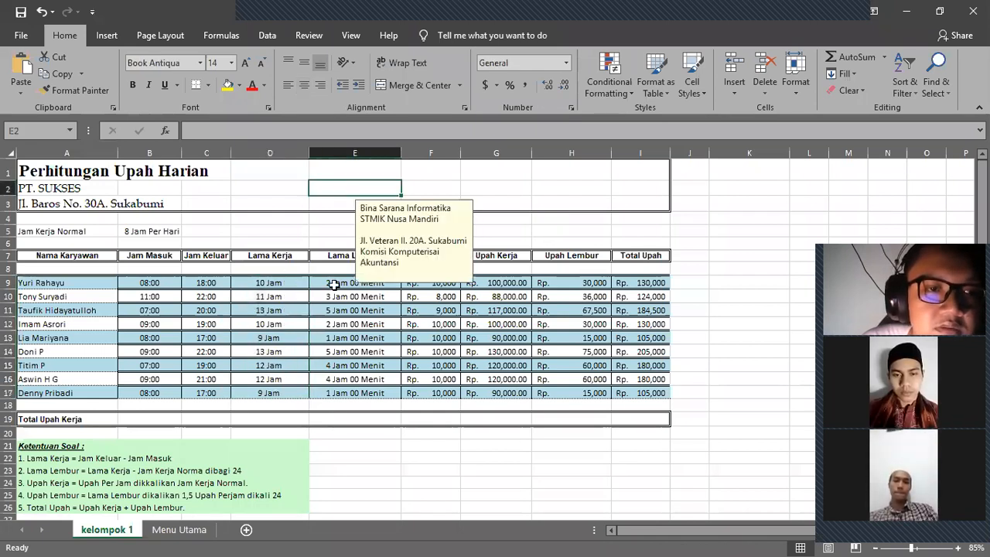
- Apply the custom format h "Jam" to the Lama Lembur cell E9 and fill it down to E17
drag(352, 283, 354, 391)
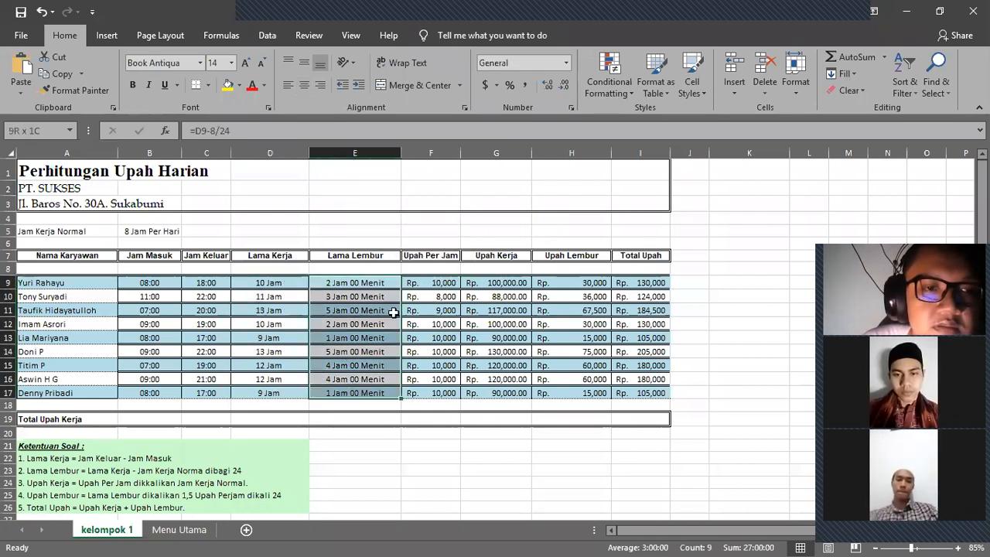
click(358, 283)
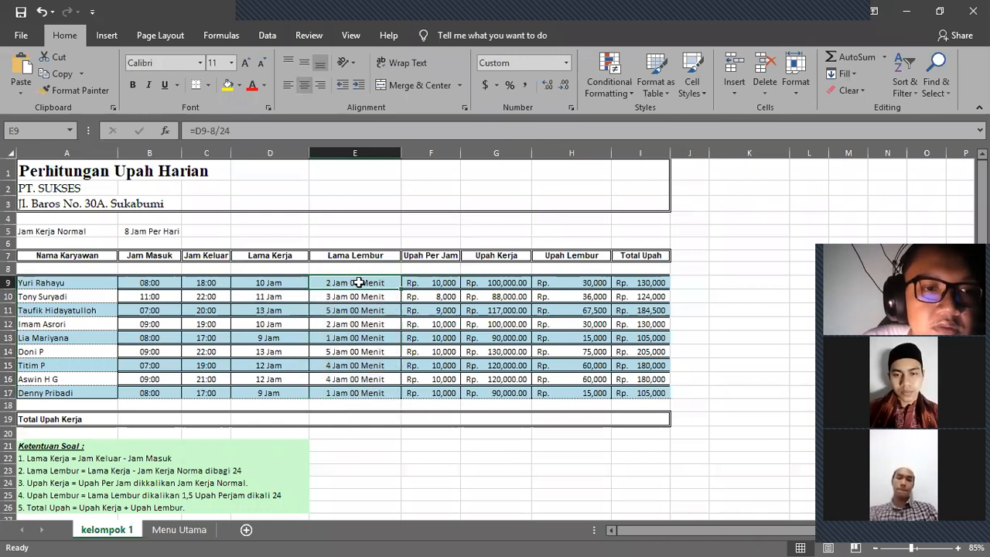
right_click(362, 283)
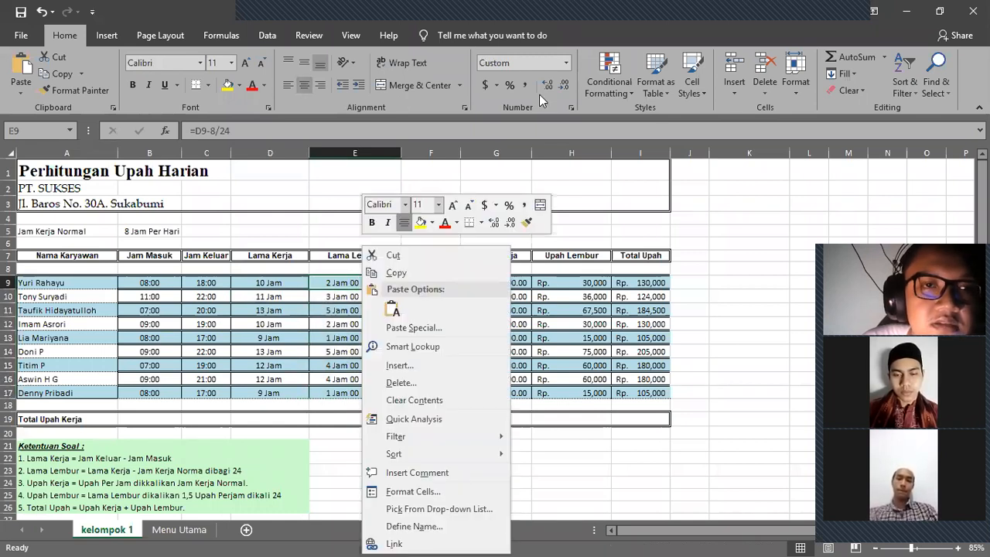
click(409, 491)
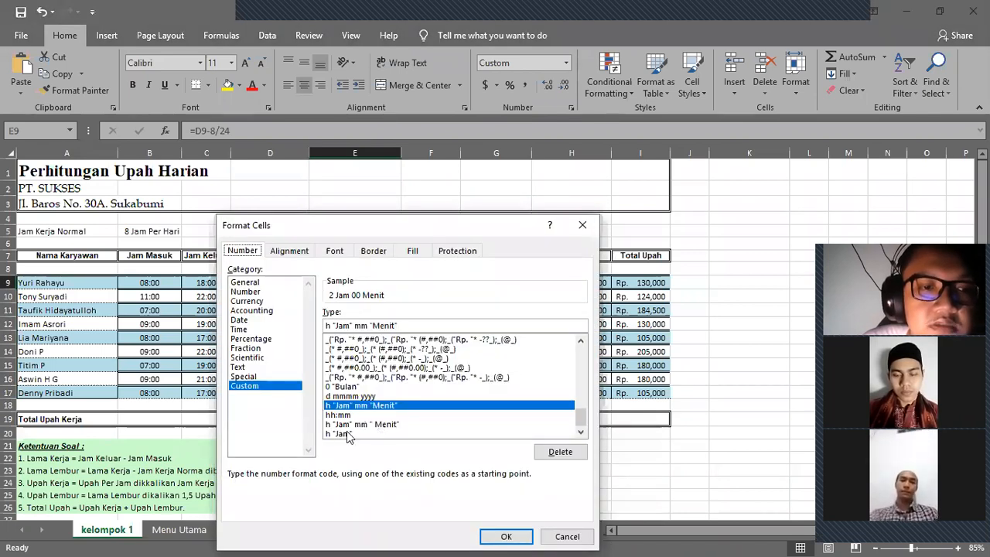
click(511, 532)
click(507, 535)
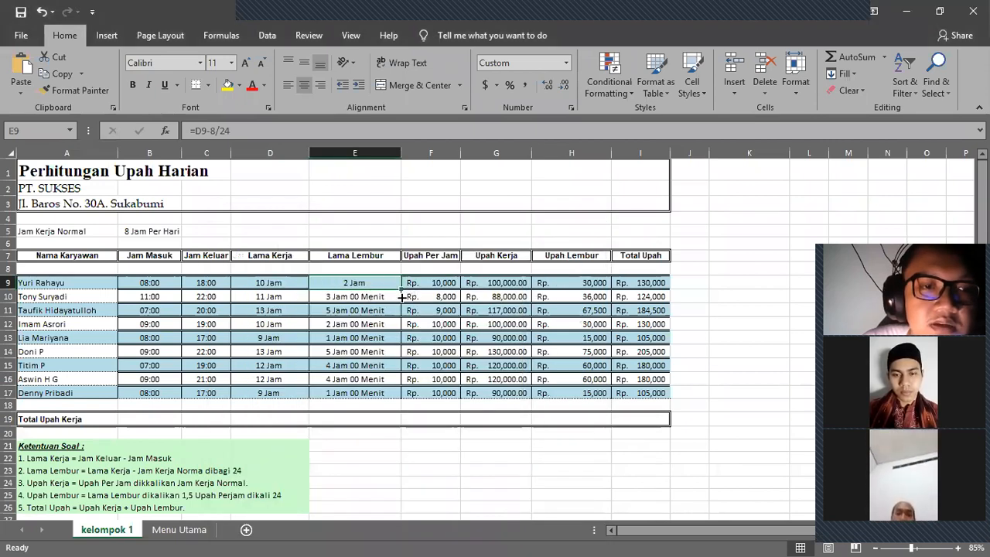
drag(400, 353, 400, 396)
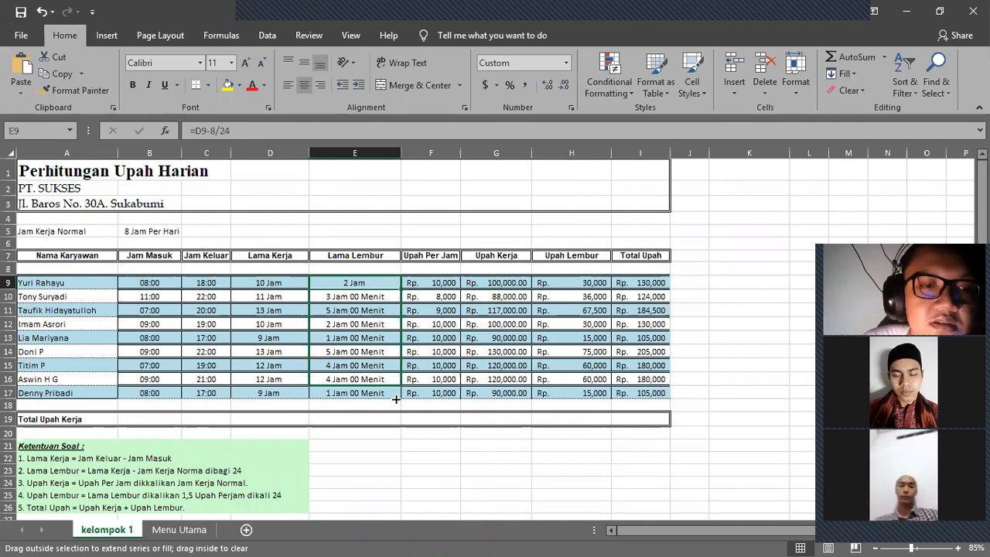
- Check the Lama Lembur formulas in E10:E12 and read the matching calculation rule in A23
key(Down)
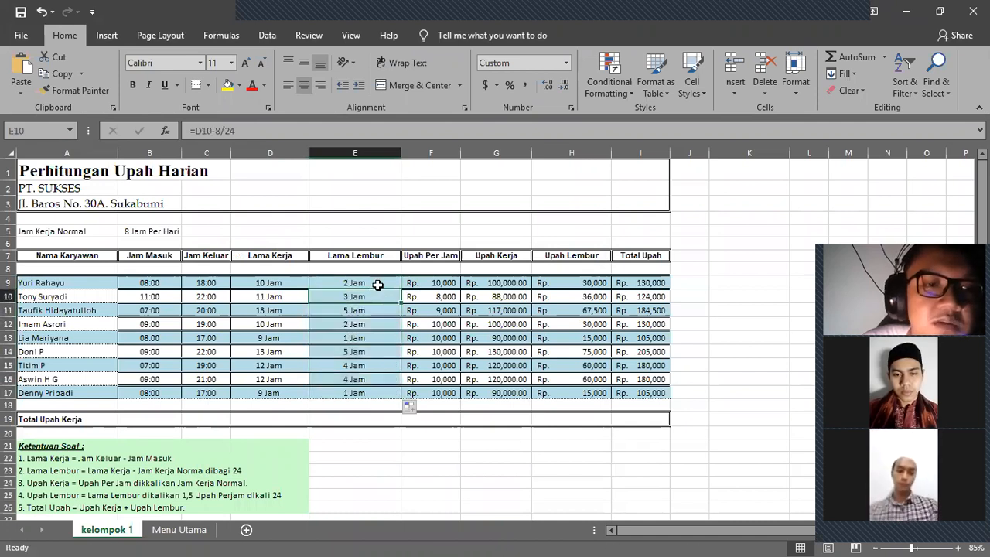
key(Down)
key(Down)
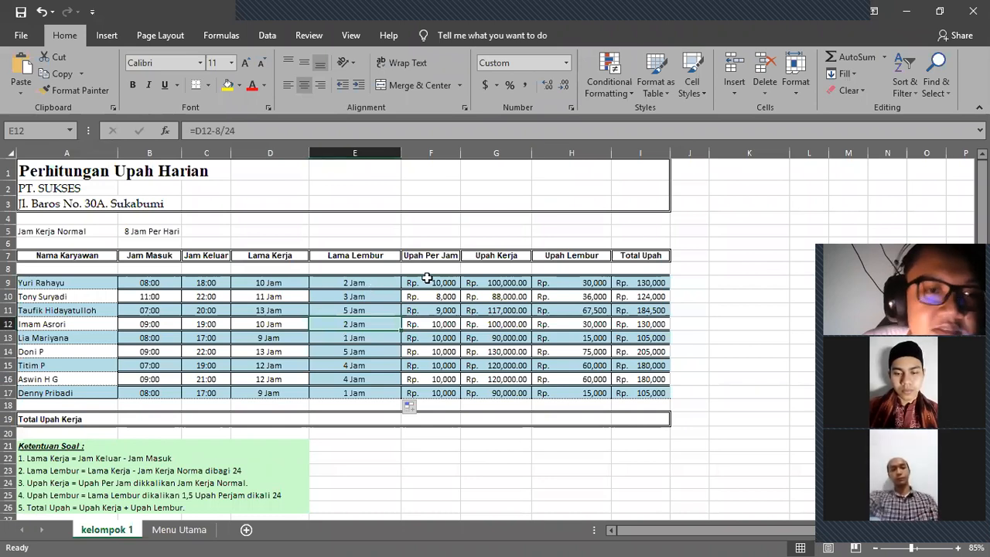
key(Up)
key(Up)
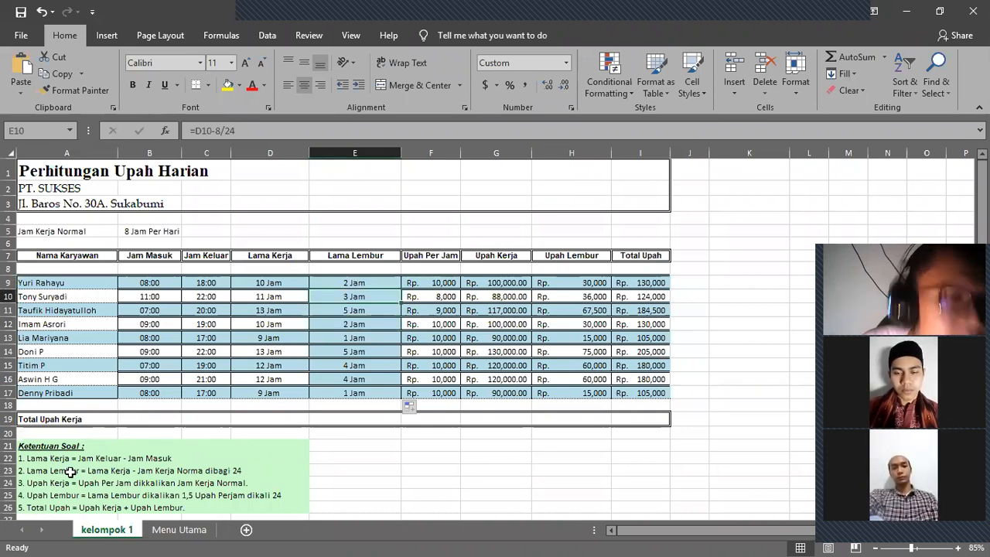
click(106, 473)
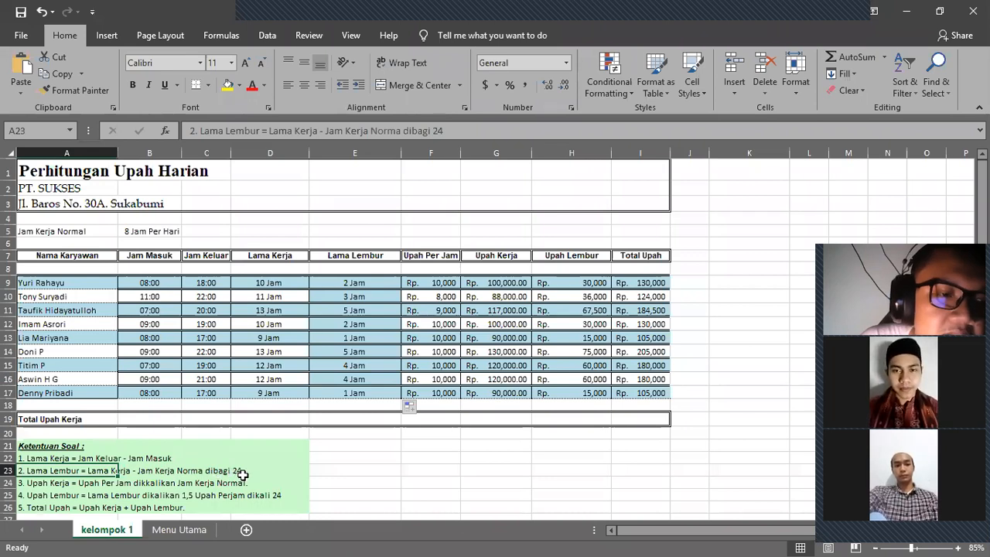
- Try the Lama Lembur formula in E9 without the division by 24, as =D9-8, and set the cell to General number format
click(357, 283)
click(226, 131)
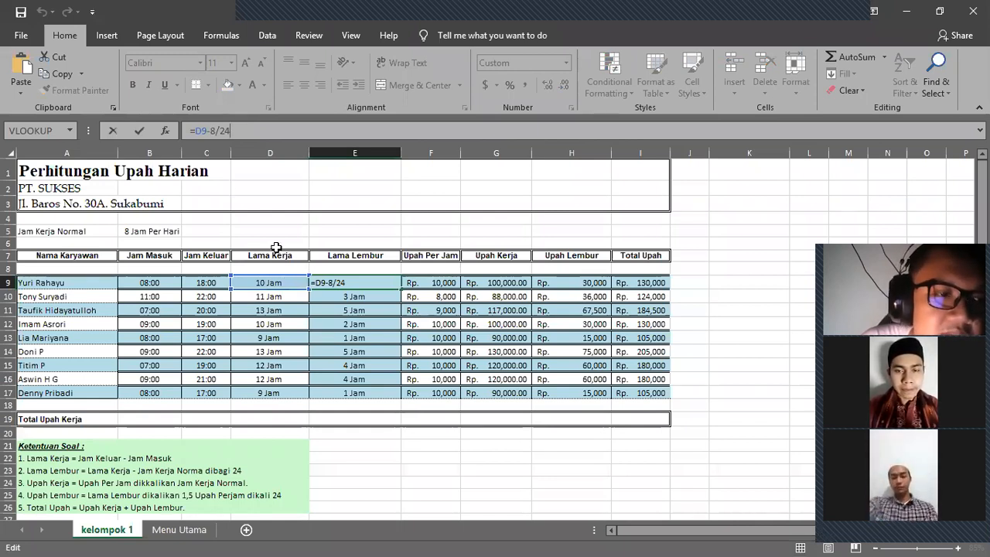
click(350, 280)
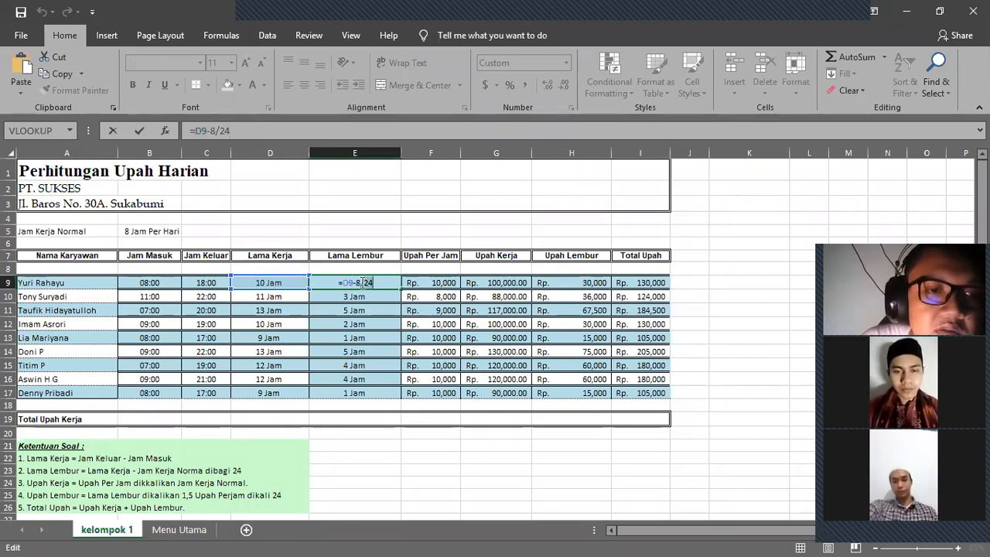
drag(361, 283, 378, 281)
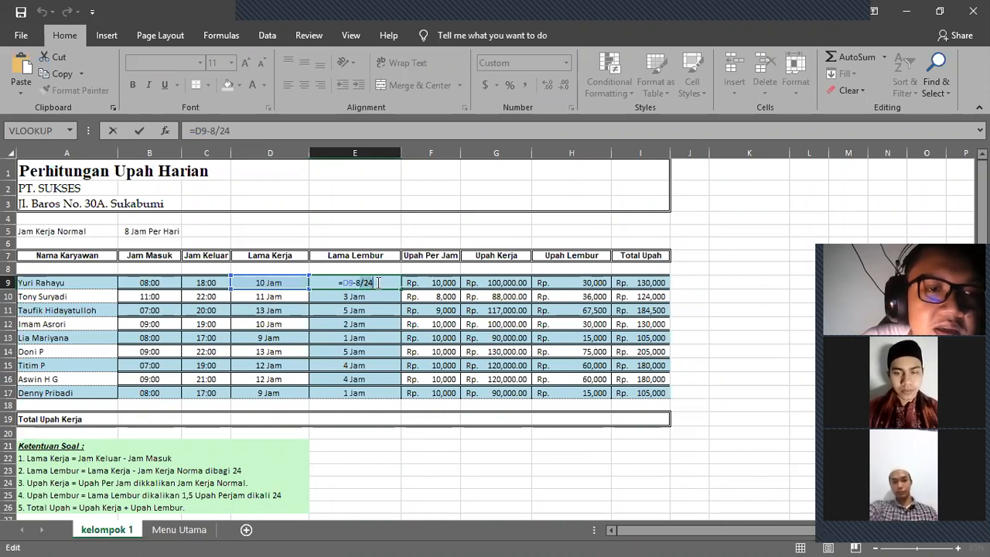
key(BackSpace)
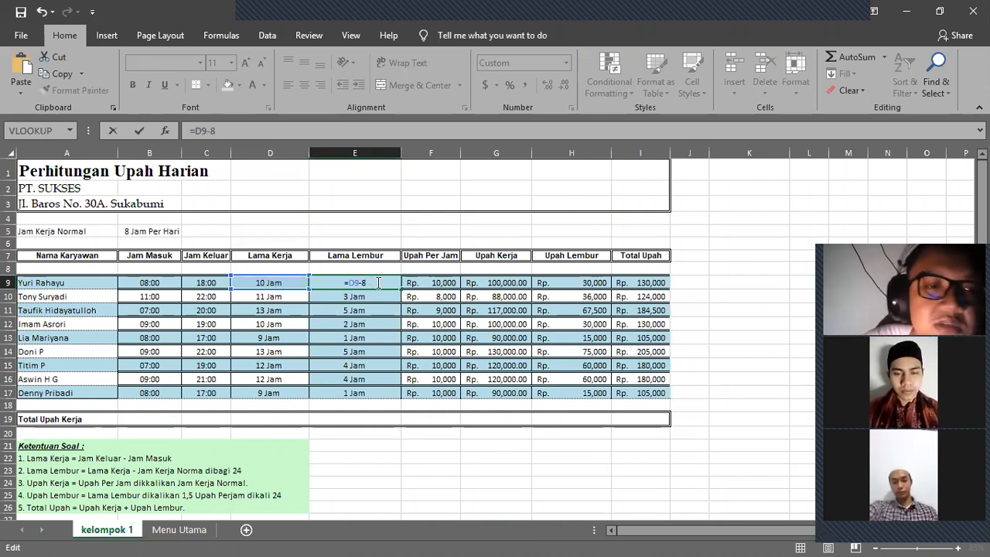
key(Return)
click(377, 283)
click(567, 62)
click(554, 89)
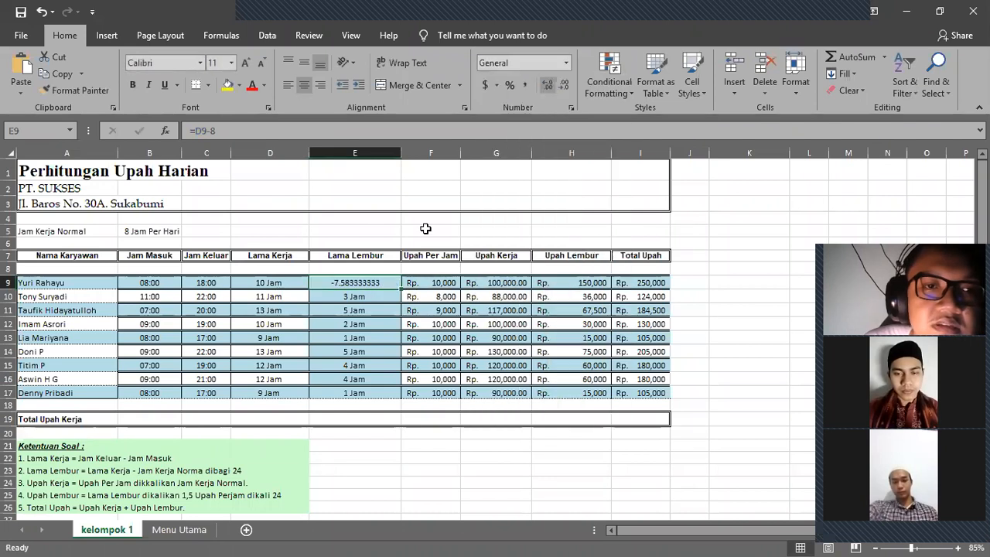
- Restore the Lama Lembur formula =D9-8/24 and the custom hour format in E9
double_click(386, 283)
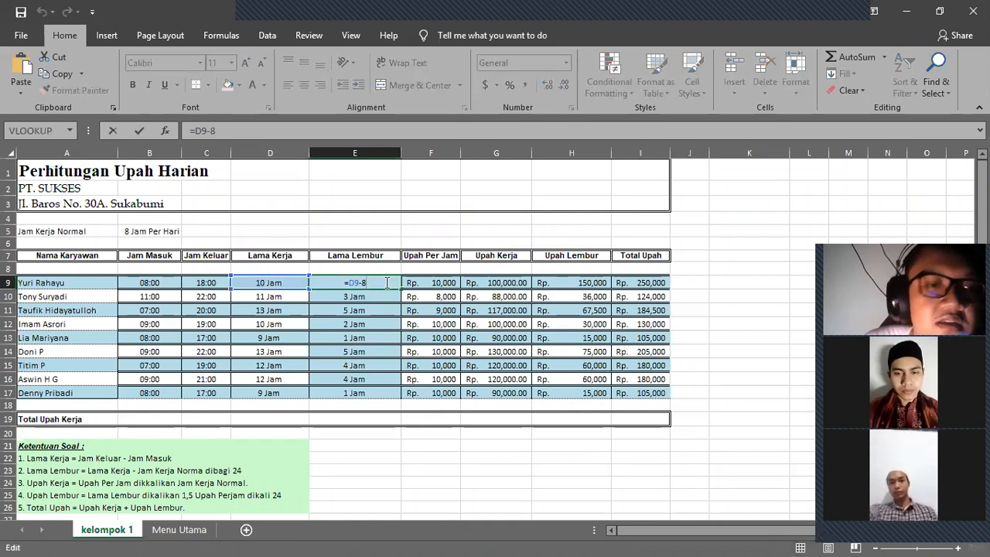
text(/24)
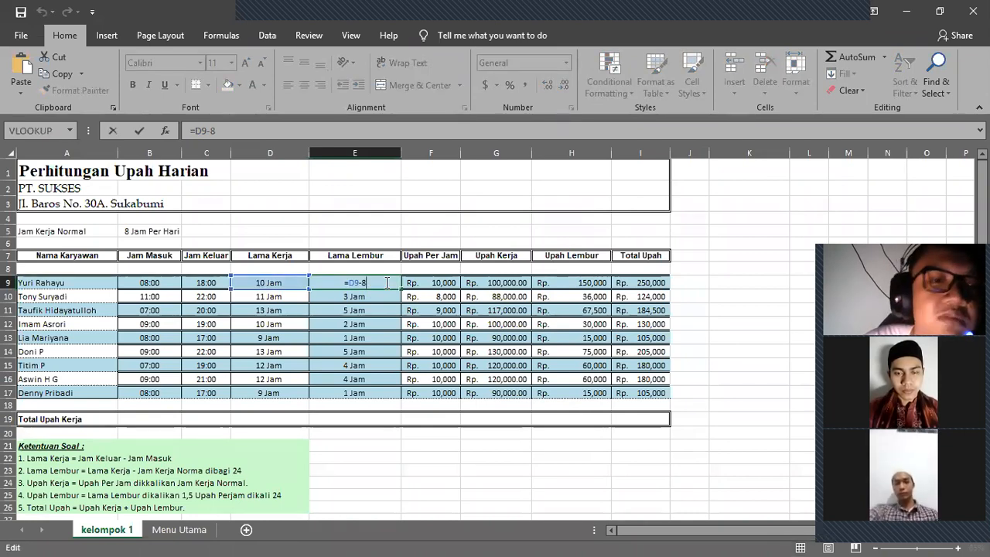
key(Return)
double_click(384, 282)
key(Return)
click(379, 280)
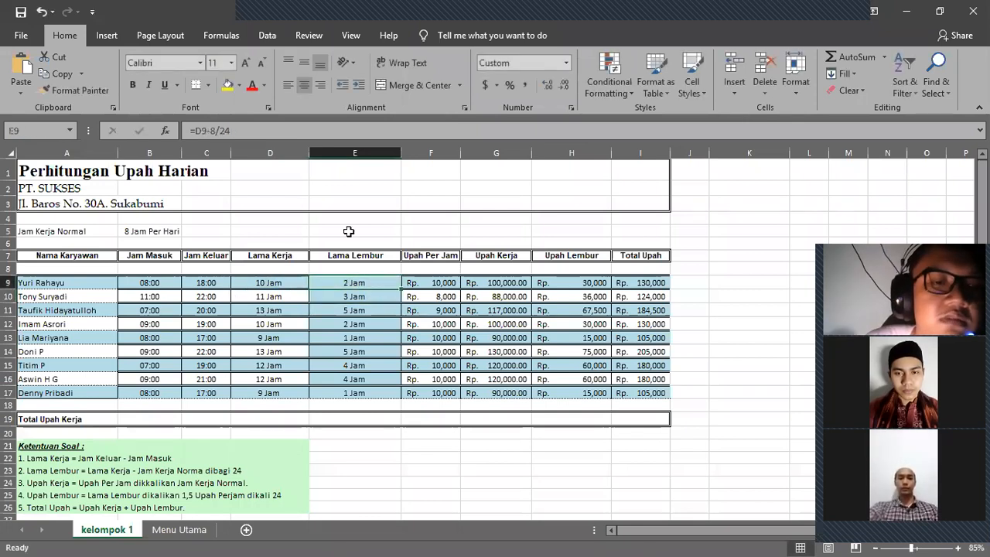
double_click(383, 281)
key(Escape)
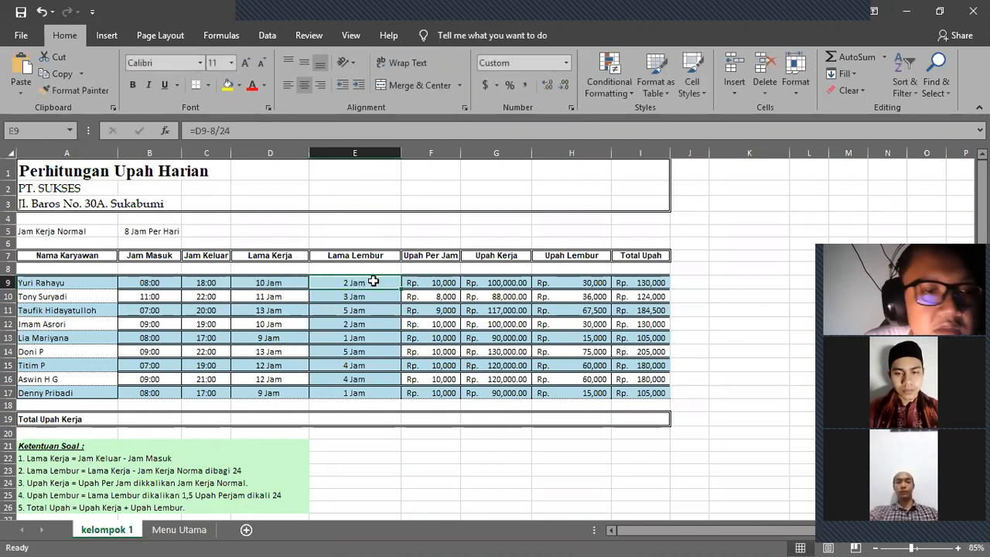
- Review the Lama Lembur, Upah Per Jam and Upah Kerja columns for all employees in rows 9 to 17
drag(374, 283, 376, 391)
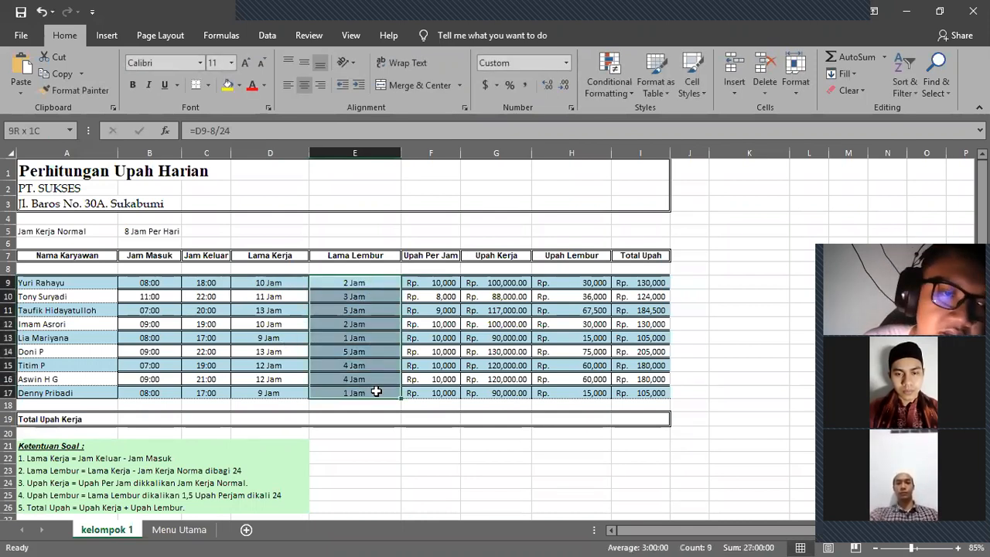
click(447, 280)
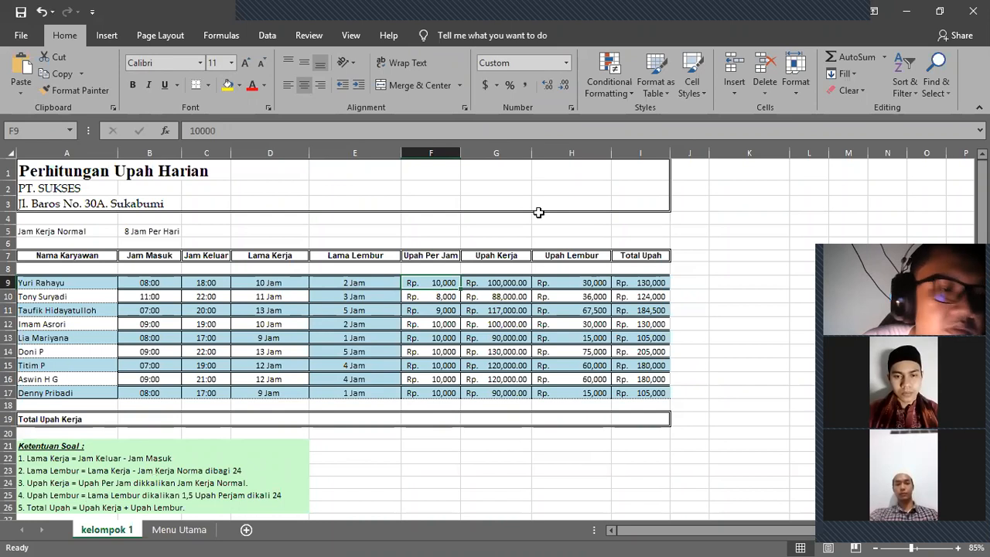
shift+click(441, 392)
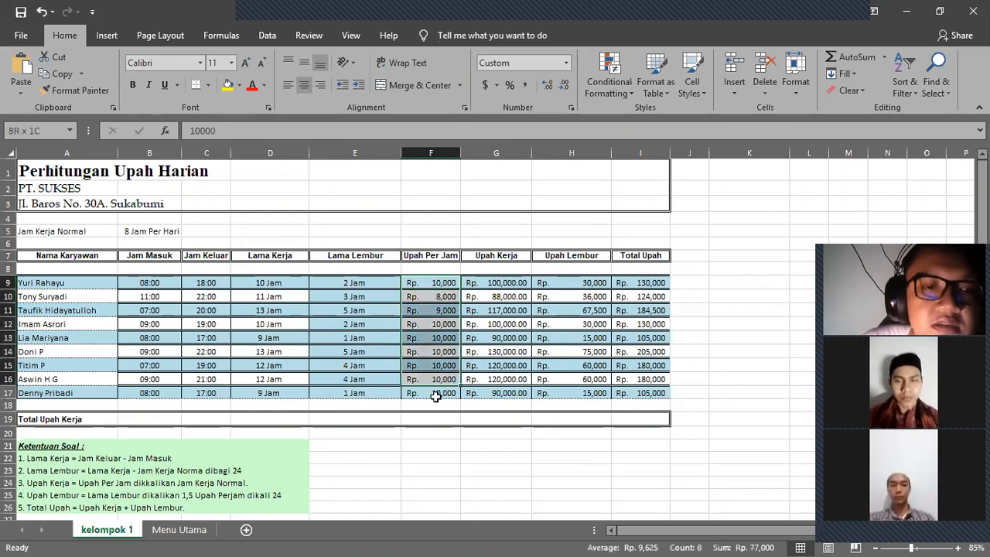
drag(516, 285, 510, 392)
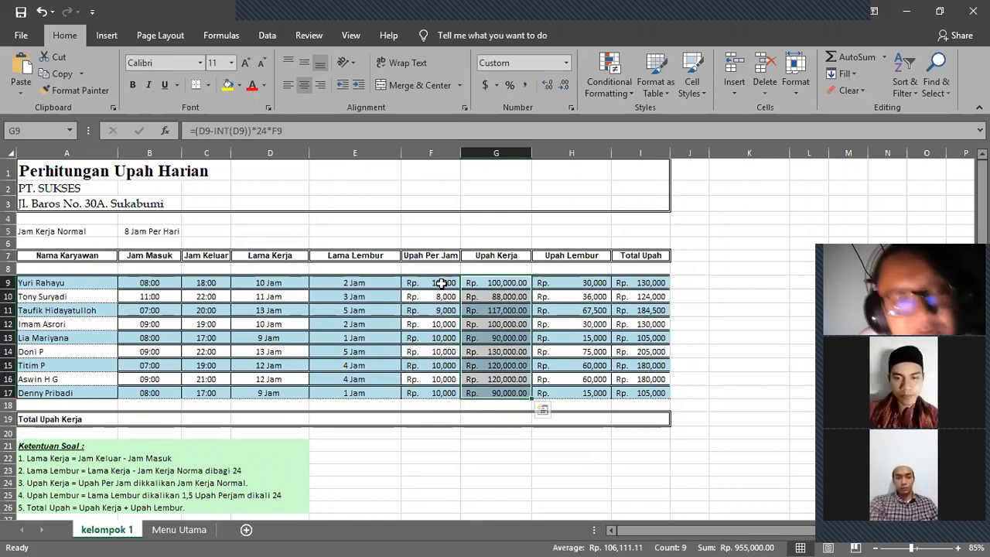
- Examine the parts of the Upah Kerja formula in G9, including the INT function and the multiplication by 24 and F9
click(516, 282)
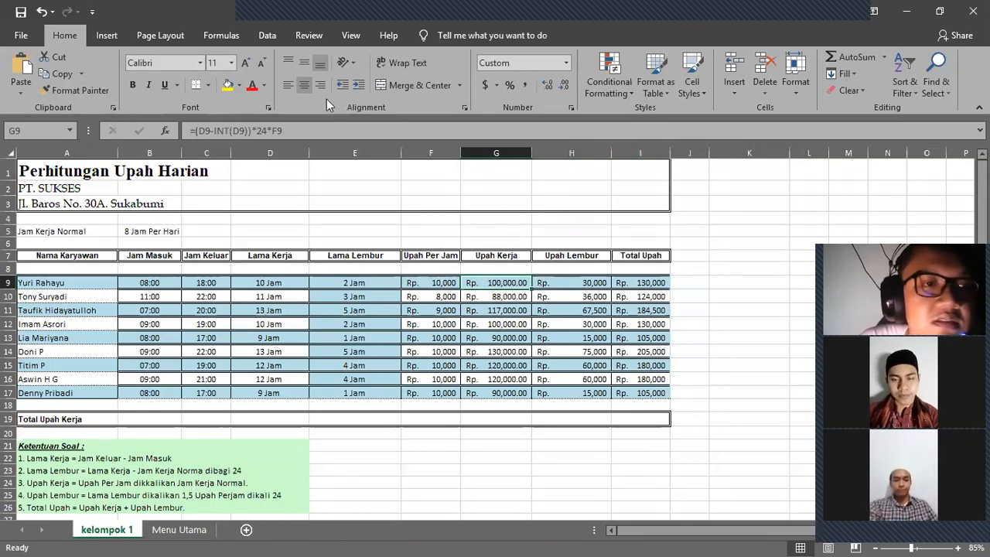
click(232, 131)
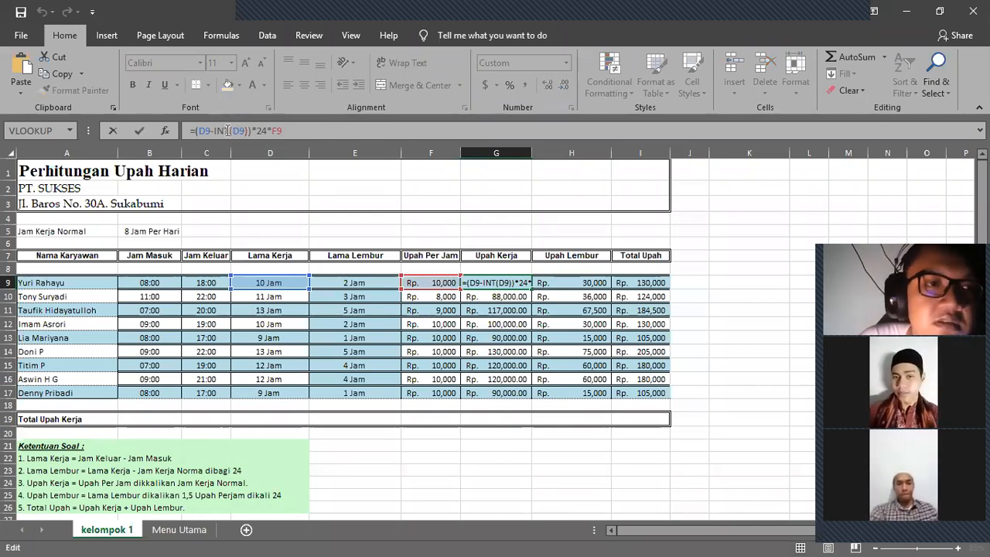
click(228, 131)
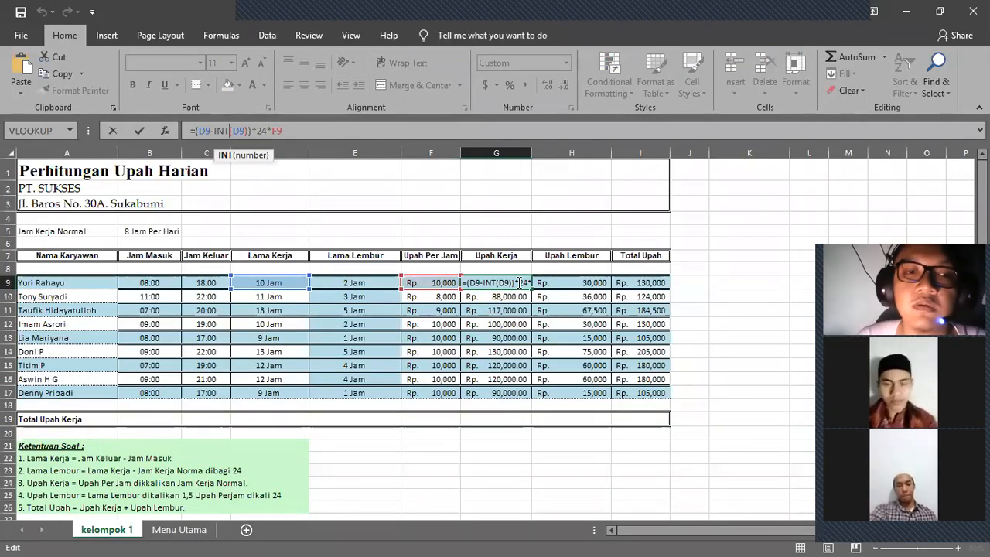
click(518, 283)
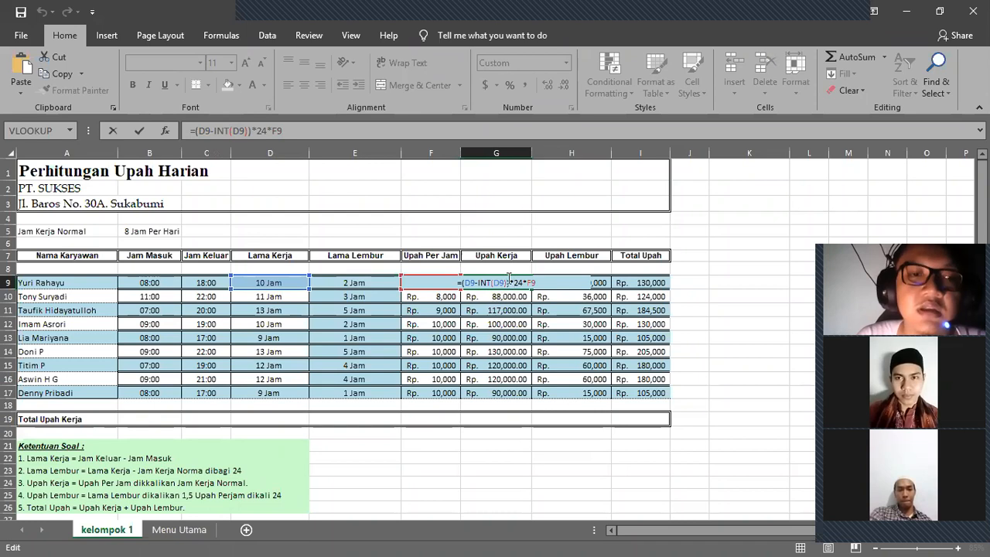
drag(495, 283, 462, 283)
click(508, 283)
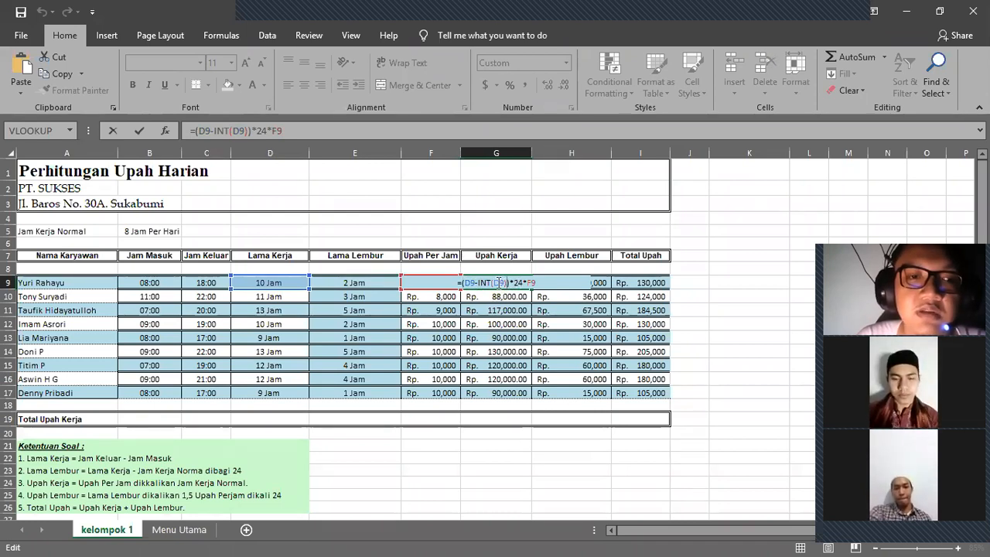
click(499, 283)
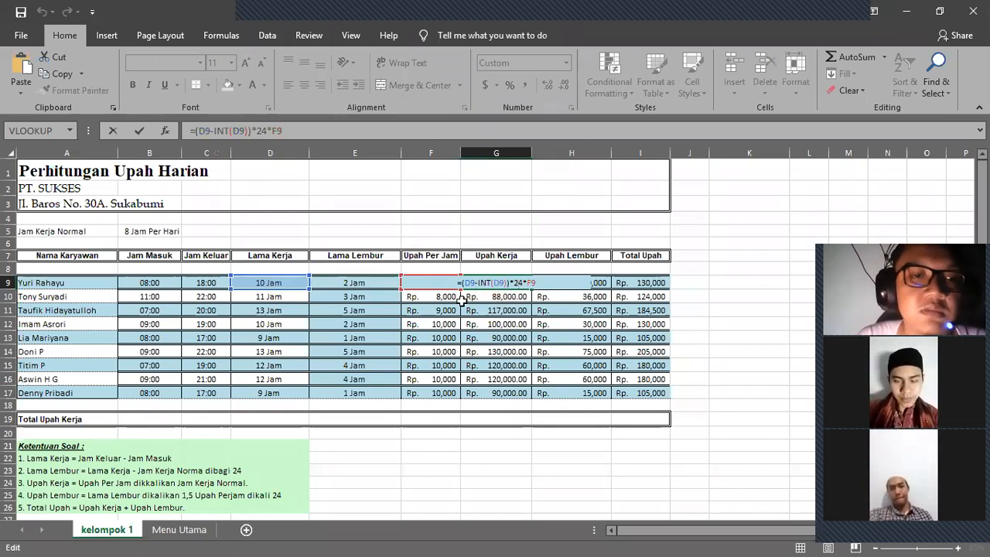
click(529, 286)
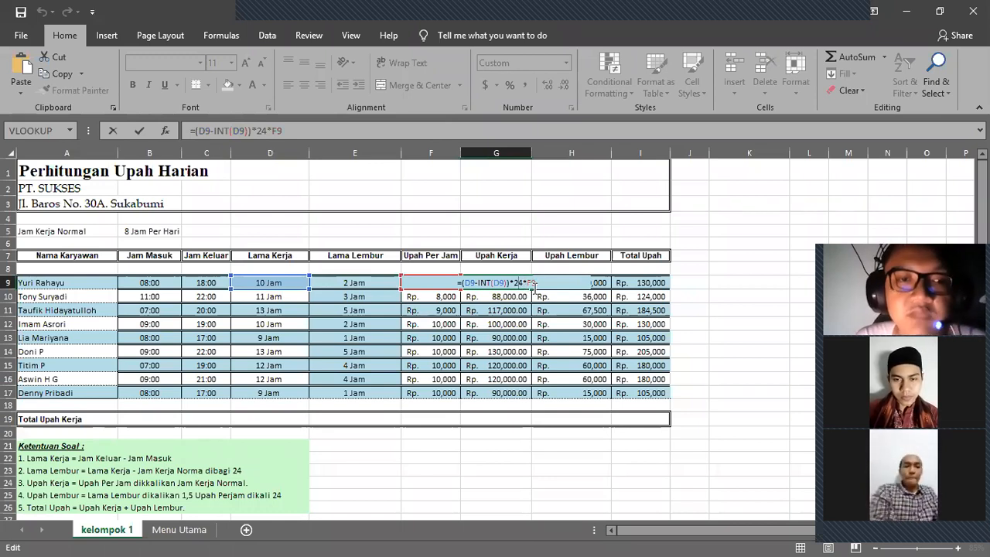
key(Return)
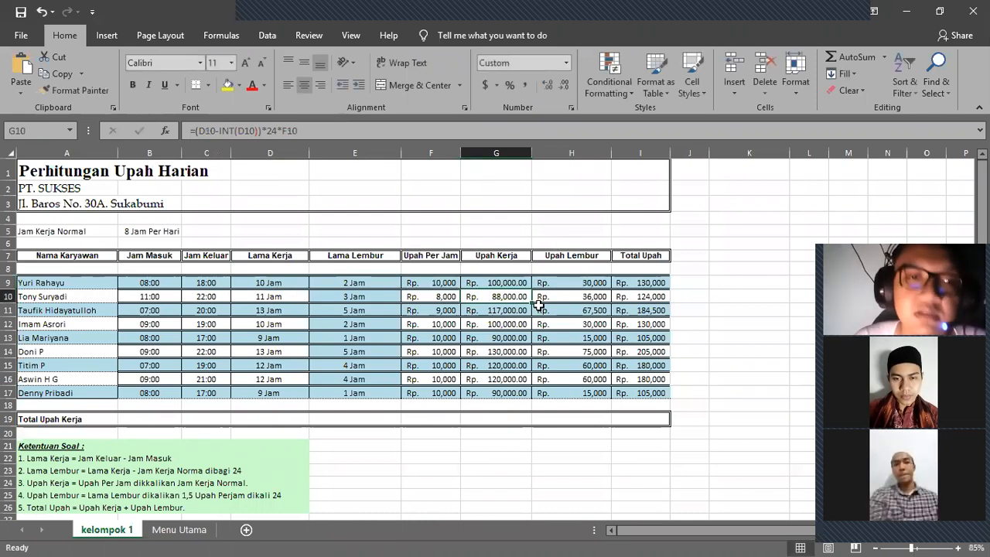
- Fill the Upah Kerja formula from G9 down to G17
click(523, 281)
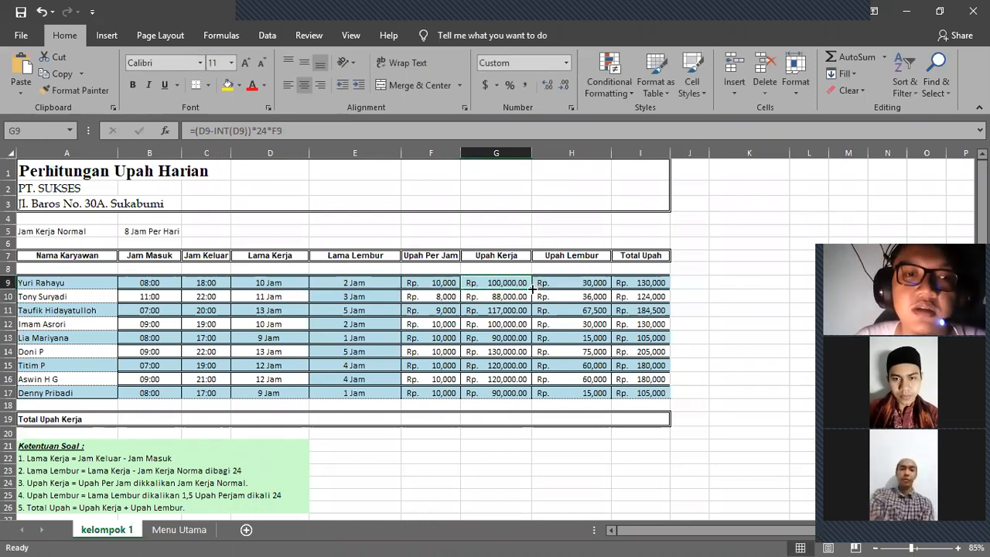
drag(530, 287, 532, 385)
click(564, 310)
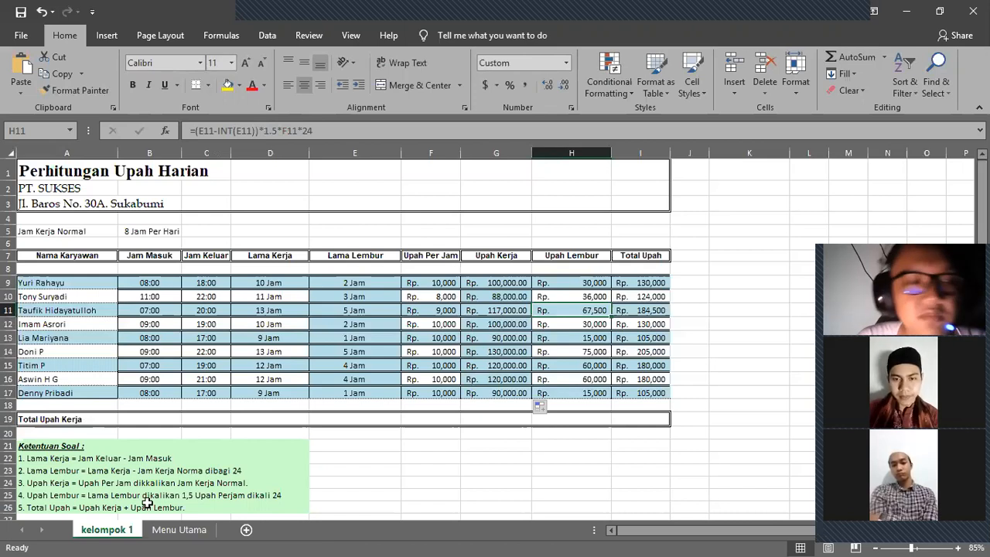
- Compare the Upah Lembur rule in A25 with the formula in H9 and review the column down to H17
click(57, 495)
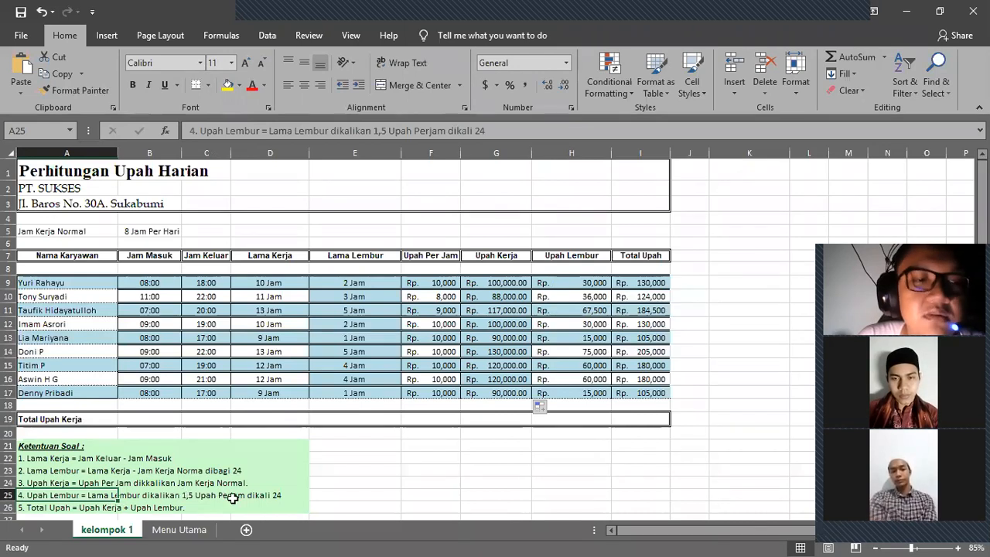
click(576, 282)
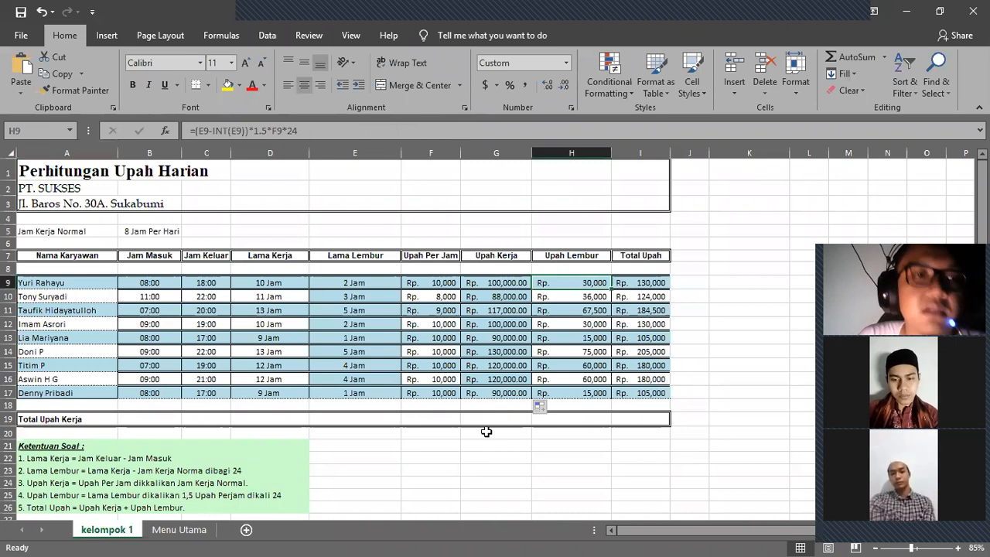
click(293, 133)
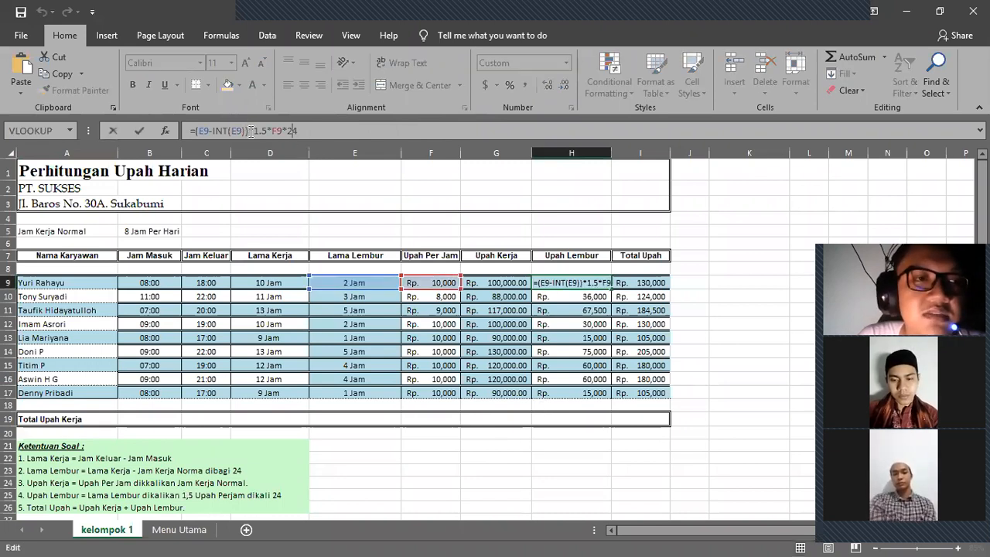
drag(251, 131, 201, 133)
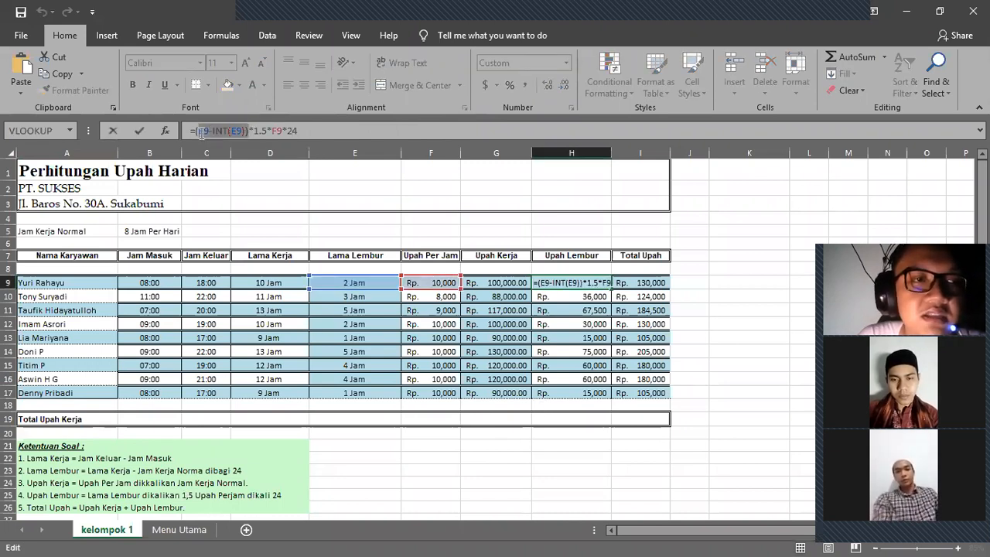
click(252, 132)
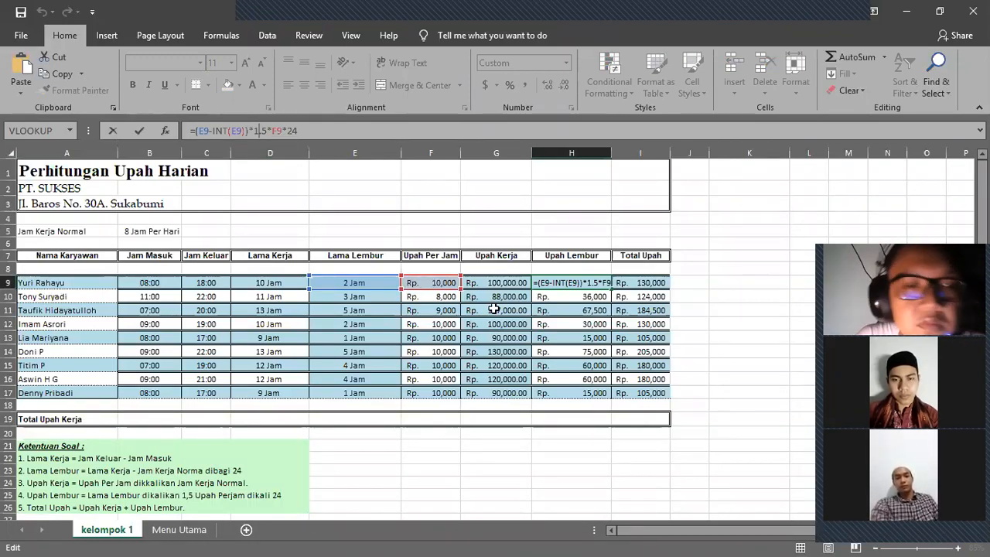
key(Return)
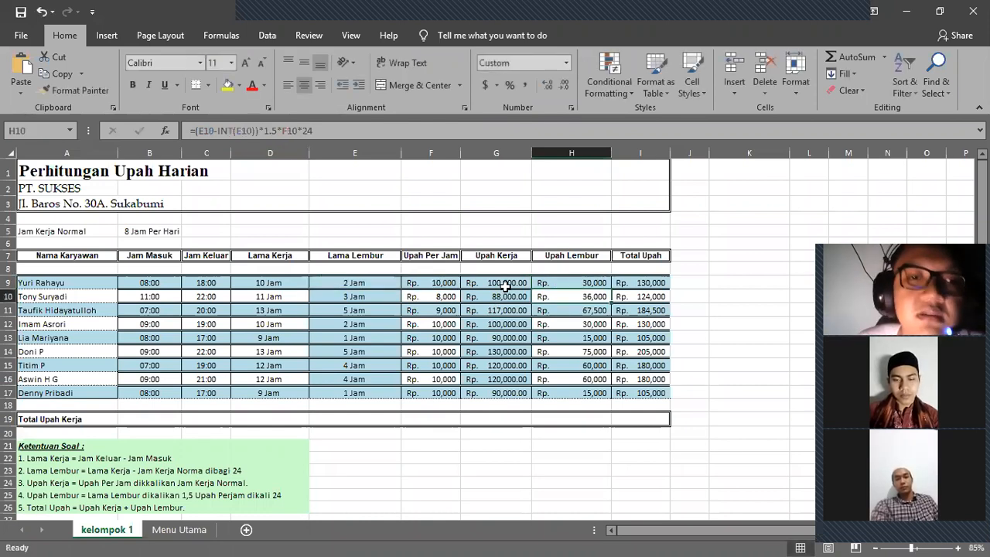
click(575, 278)
drag(575, 275, 580, 396)
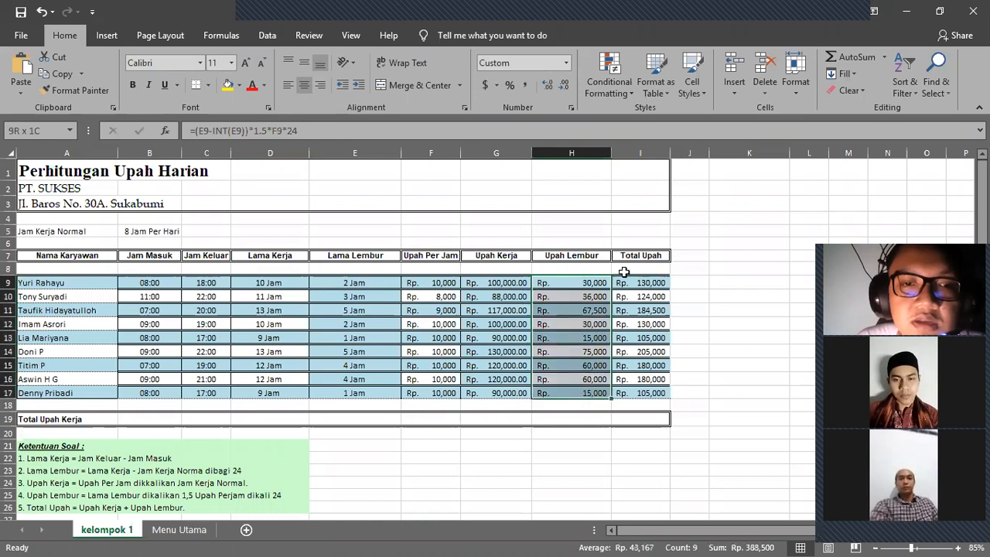
click(581, 285)
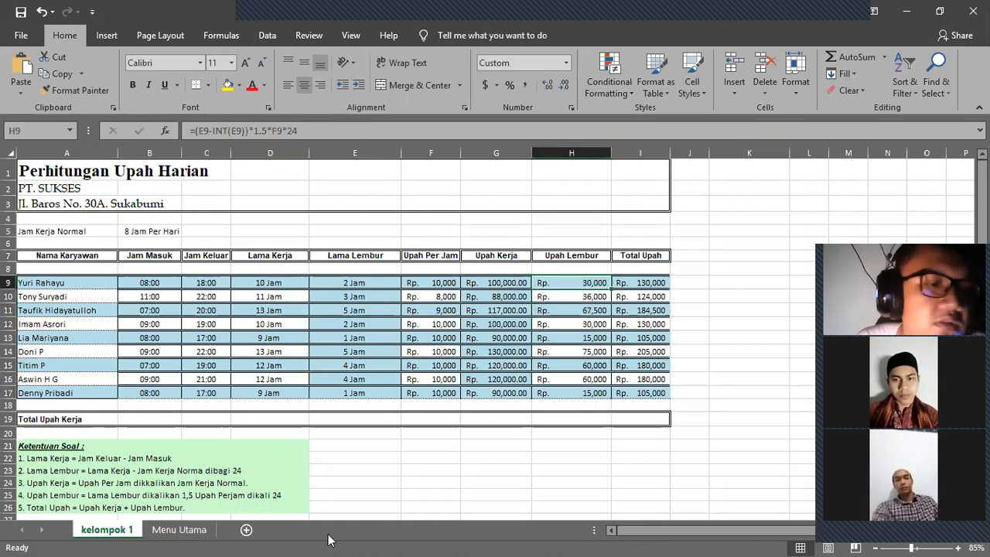
- Compare the Total Upah rule in A26 with the first employee's Total Upah formula in I9
scroll(229, 474, down, 2)
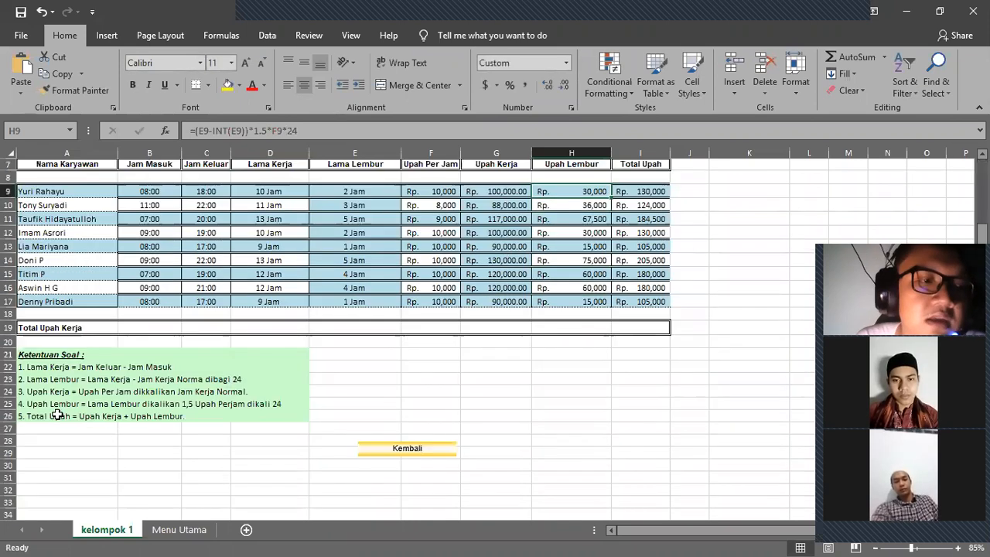
click(81, 418)
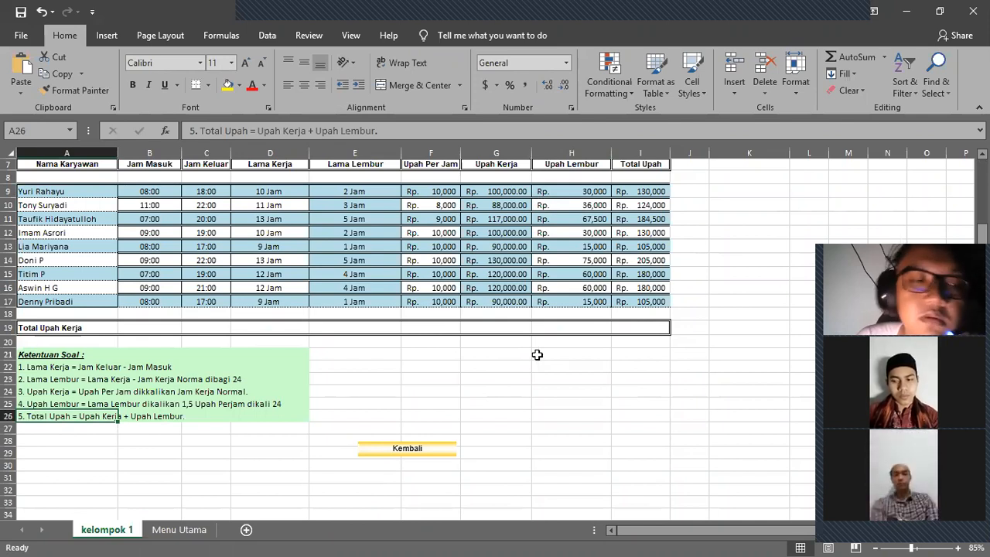
click(154, 416)
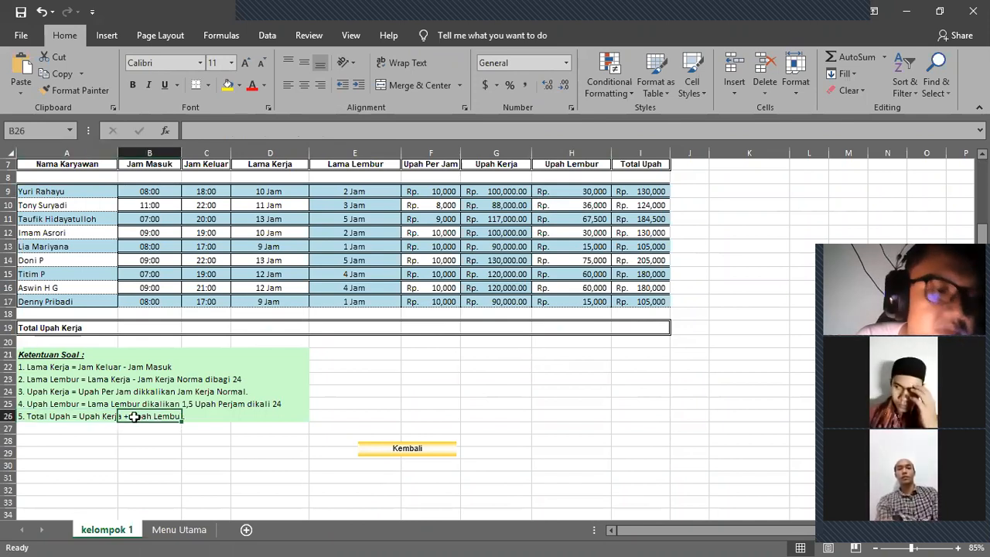
click(105, 417)
click(643, 192)
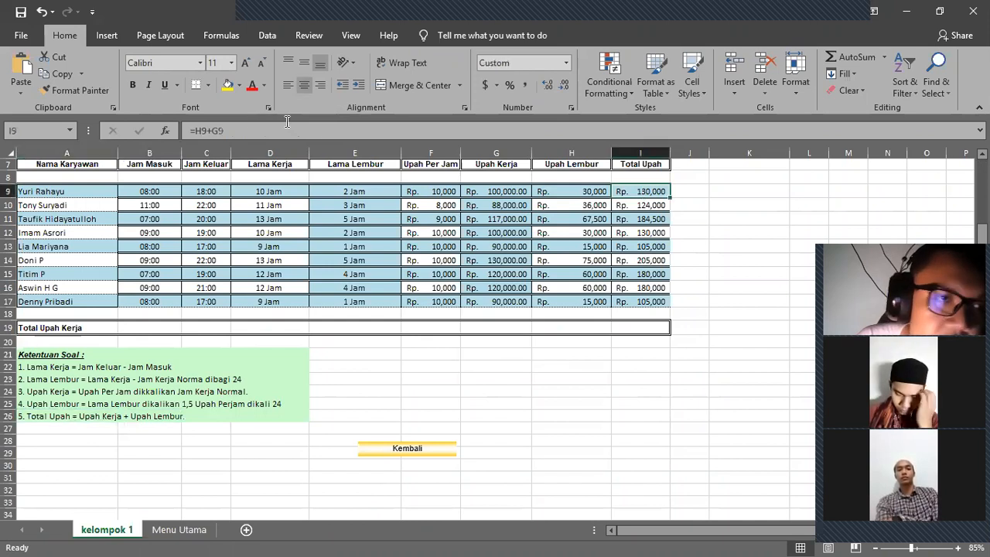
- Examine the Total Upah formula =H9+G9 in I9 and match its references to the Upah Lembur and Upah Kerja cells
click(241, 129)
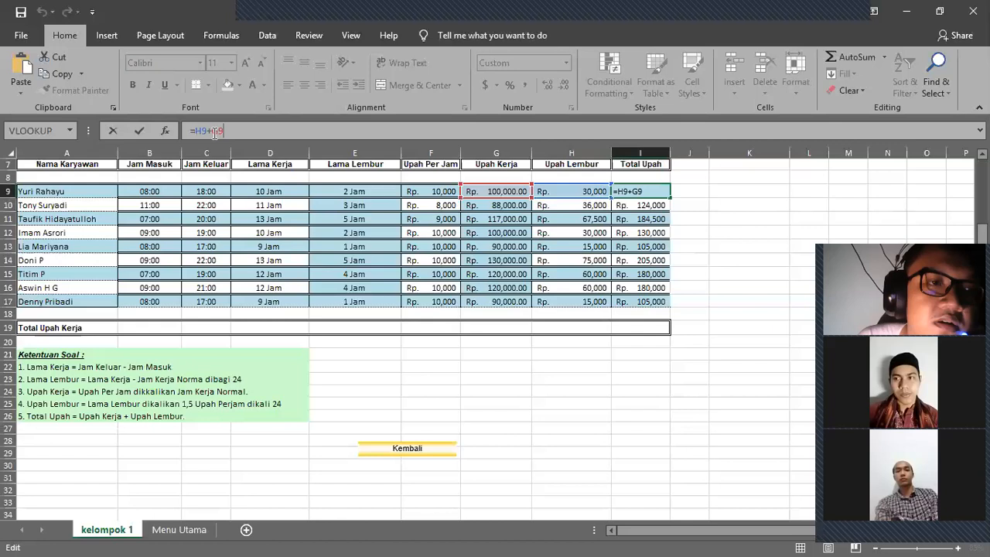
click(213, 131)
drag(226, 130, 199, 130)
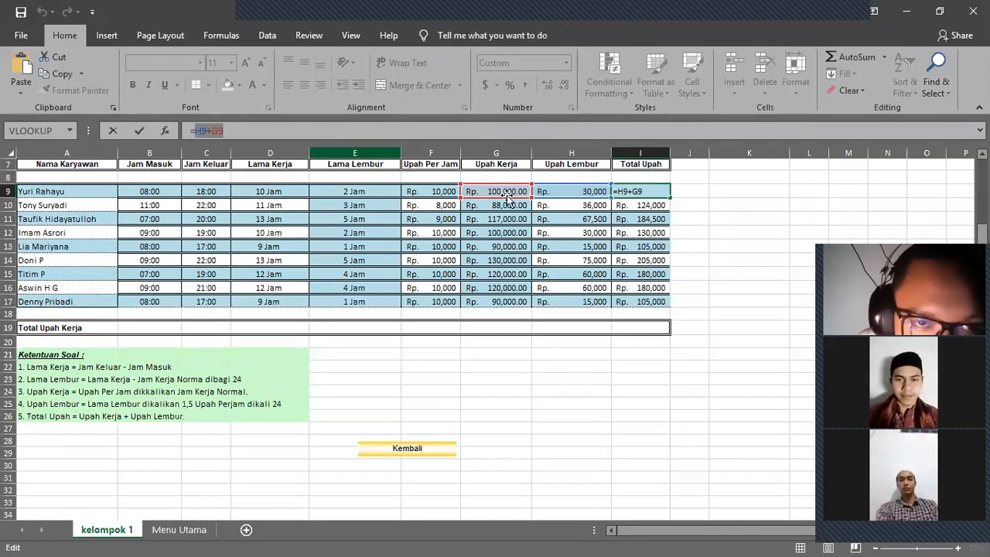
scroll(542, 382, up, 2)
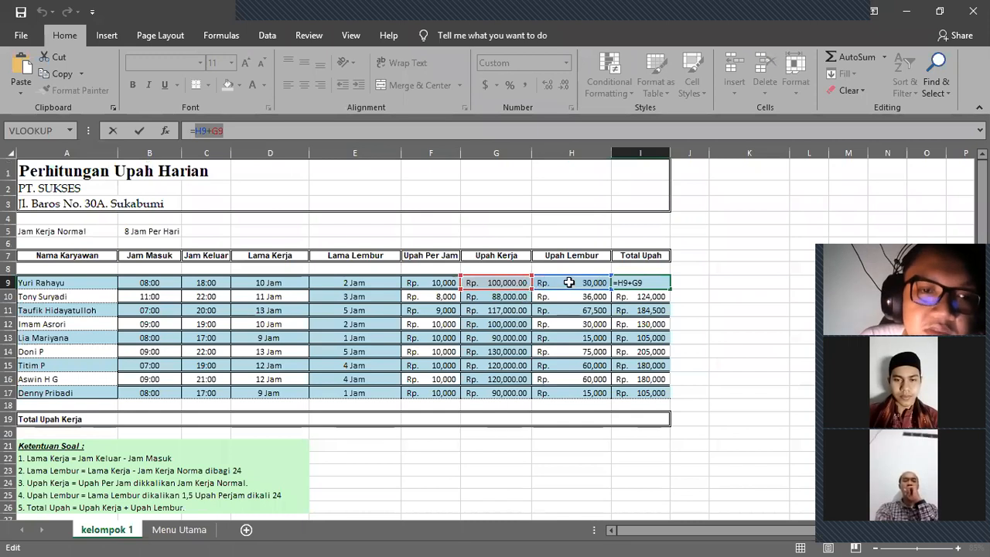
key(Return)
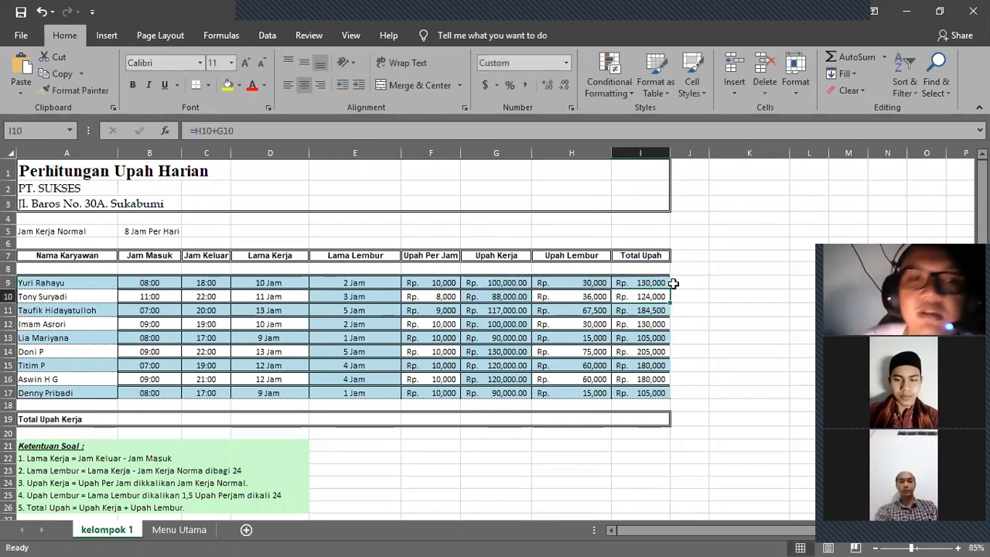
- Compare the Total Upah formulas in I9 and I10 and review the column down to I17
click(661, 283)
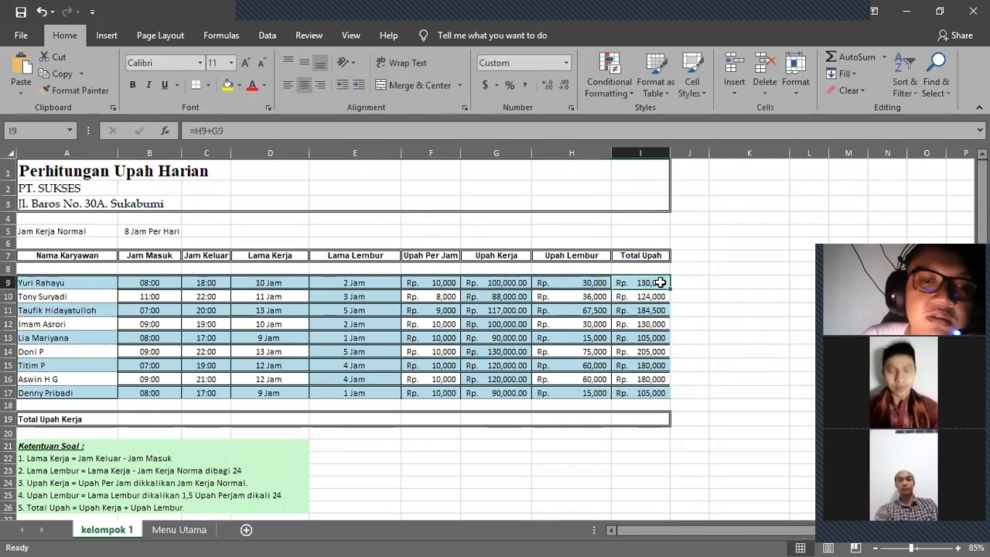
drag(650, 283, 652, 395)
click(662, 296)
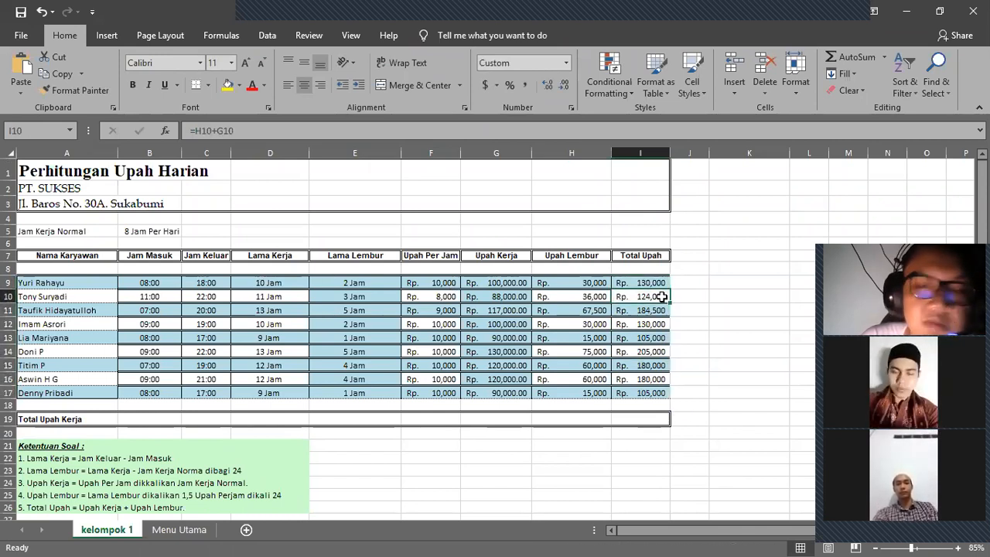
click(658, 284)
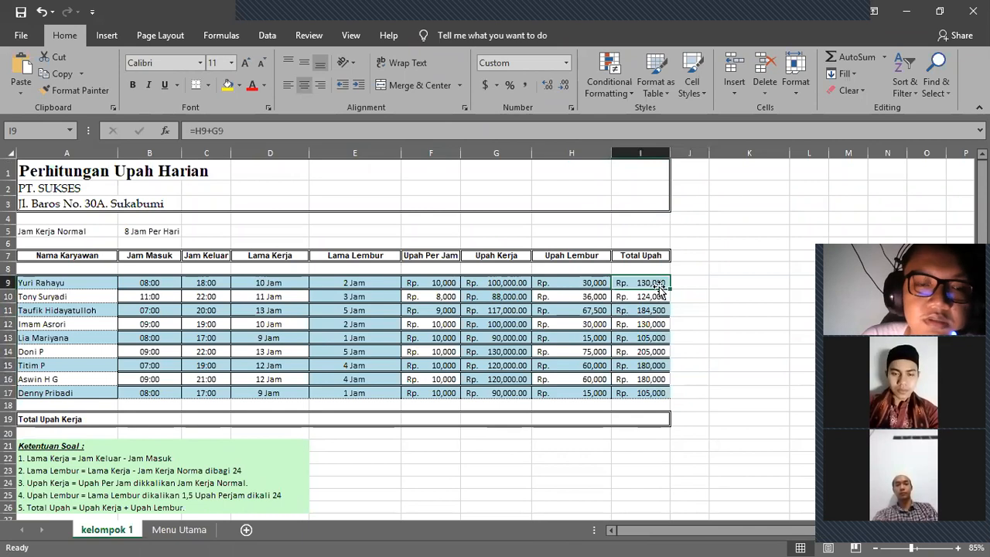
drag(657, 284, 654, 394)
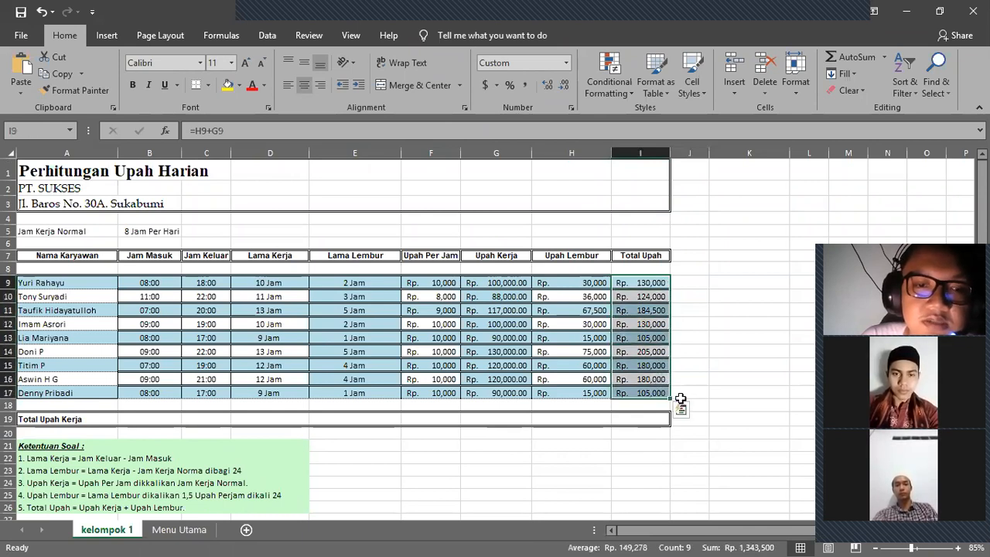
click(683, 395)
click(756, 368)
- Look over the whole Perhitungan Upah Harian sheet from its title through the wage table and the rules below
scroll(256, 426, down, 4)
scroll(370, 437, up, 4)
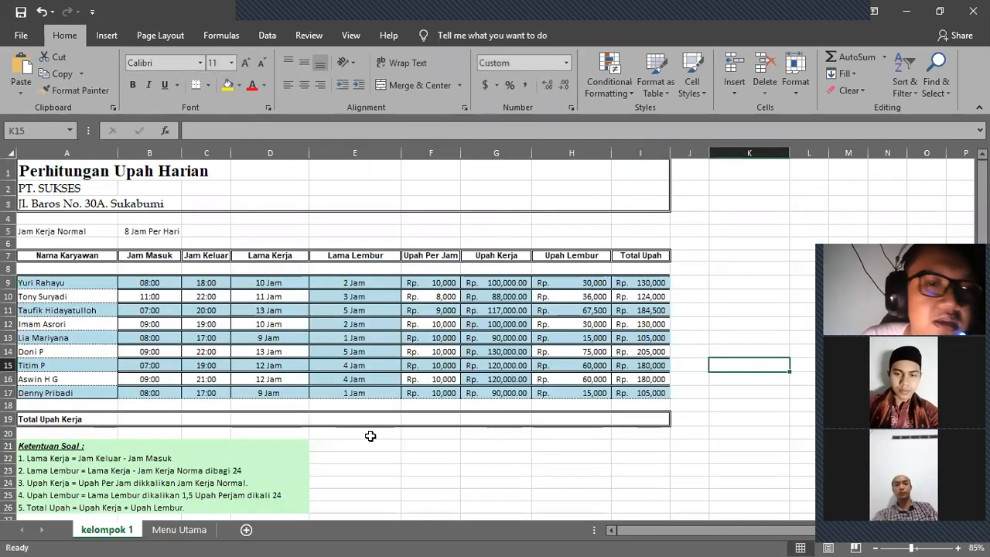
click(57, 171)
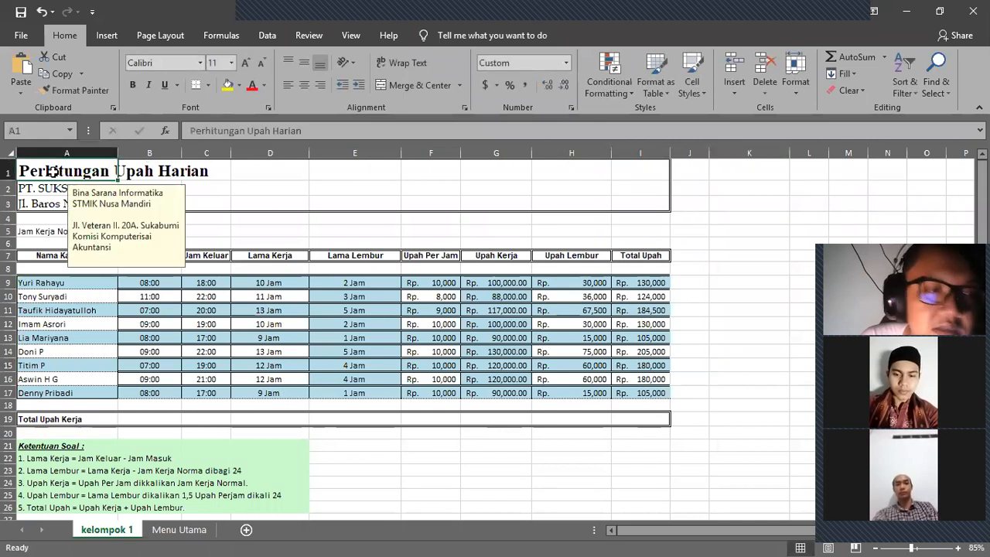
drag(58, 172, 453, 354)
click(539, 455)
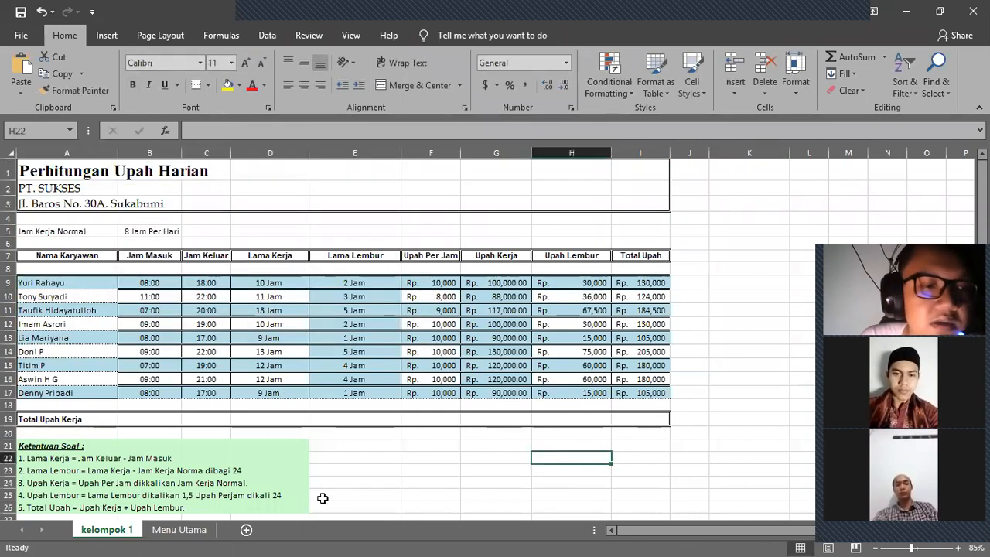
- Show the Menu Utama sheet with its PT. SUKSES banner and switch to the UAS.pptx slide show in PowerPoint
click(203, 530)
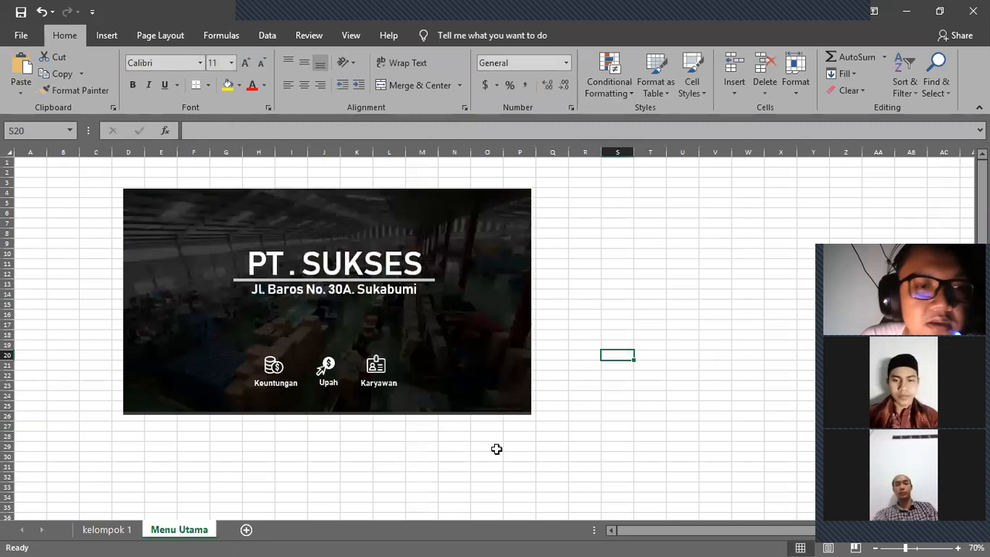
click(498, 448)
drag(551, 433, 105, 180)
click(601, 366)
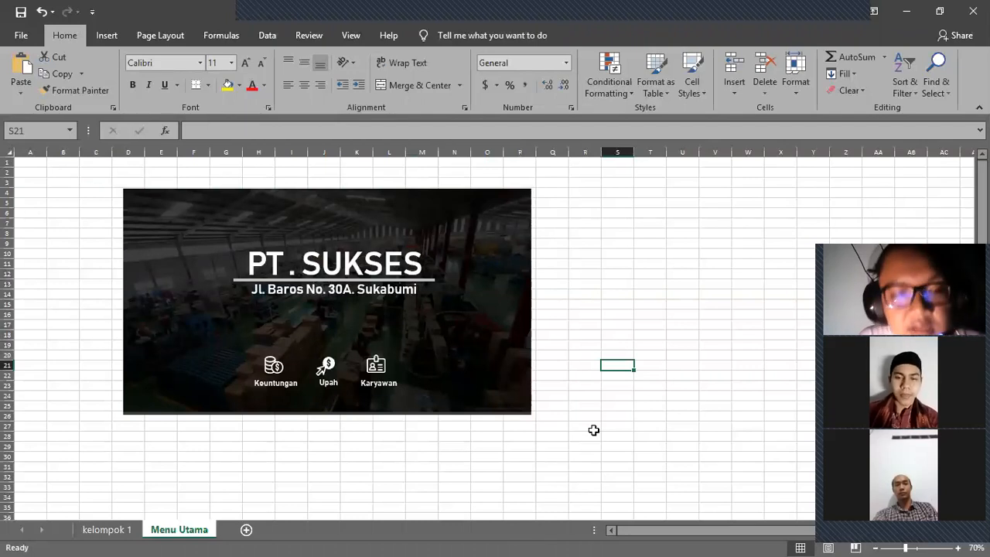
key(alt+Tab)
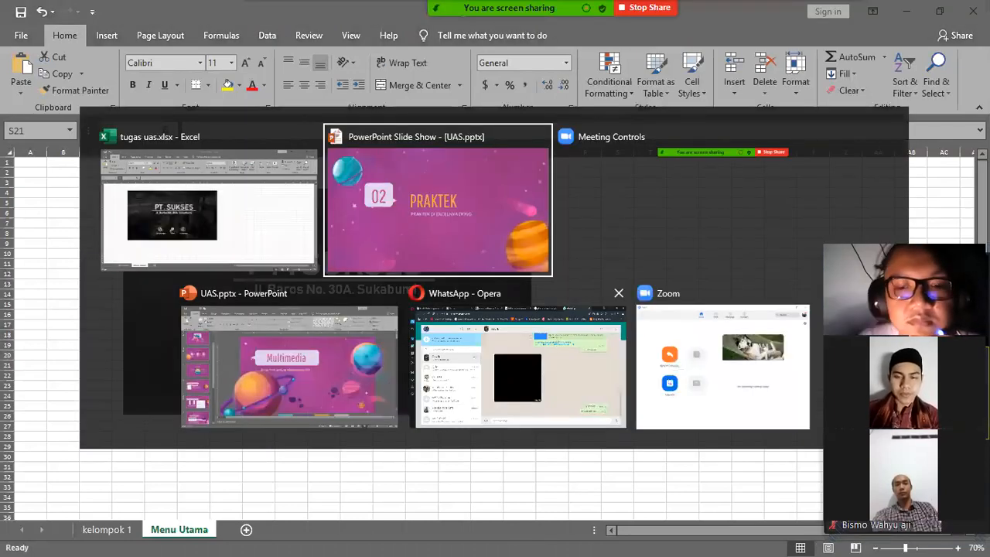